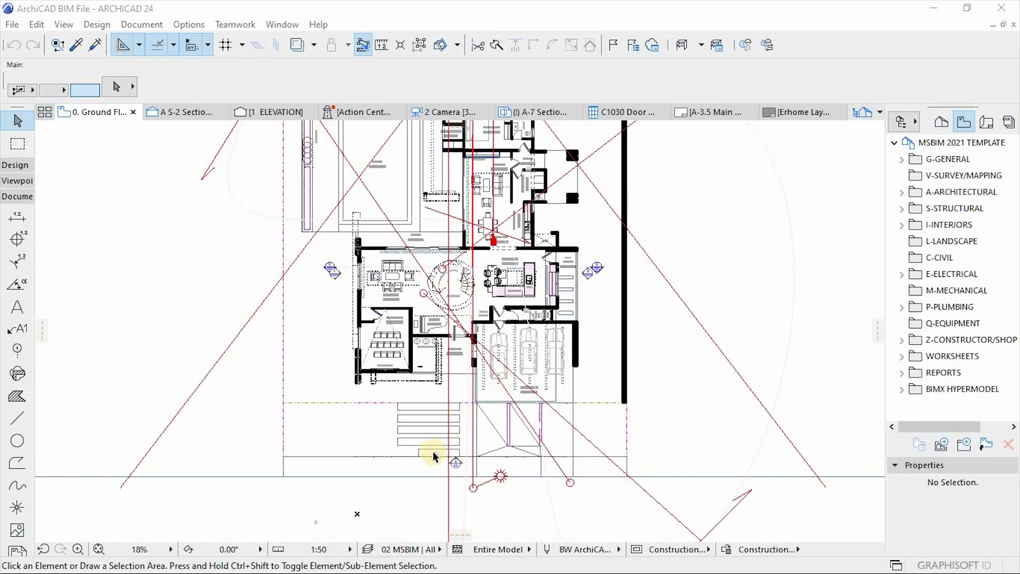
Step: Focus on the elevation marker in front of the house and list the A.2 ELEVATIONS views of the A-ARCHITECTURAL folder
scroll(446, 479, "up", 5)
scroll(475, 451, "up", 2)
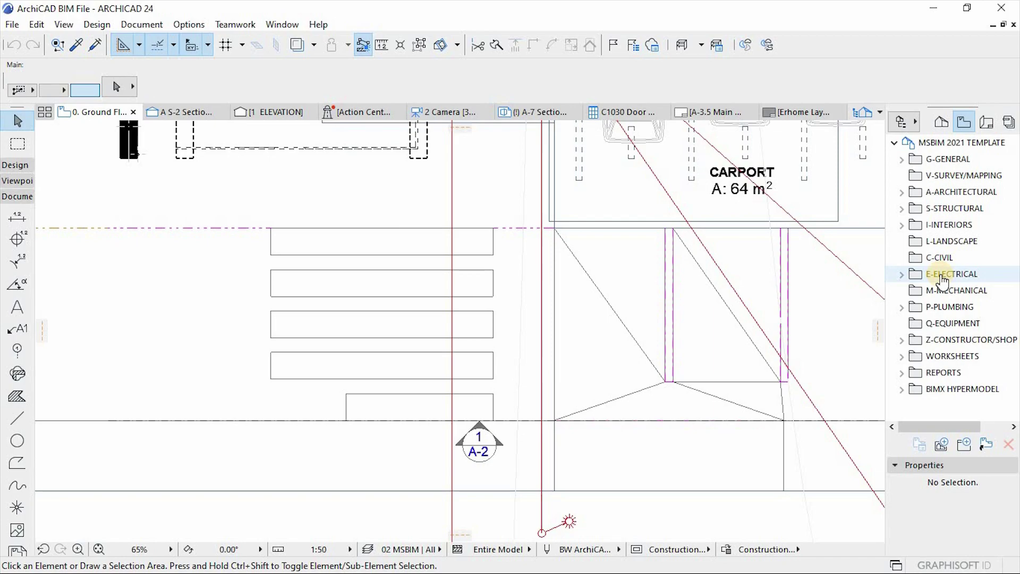
left_click(904, 193)
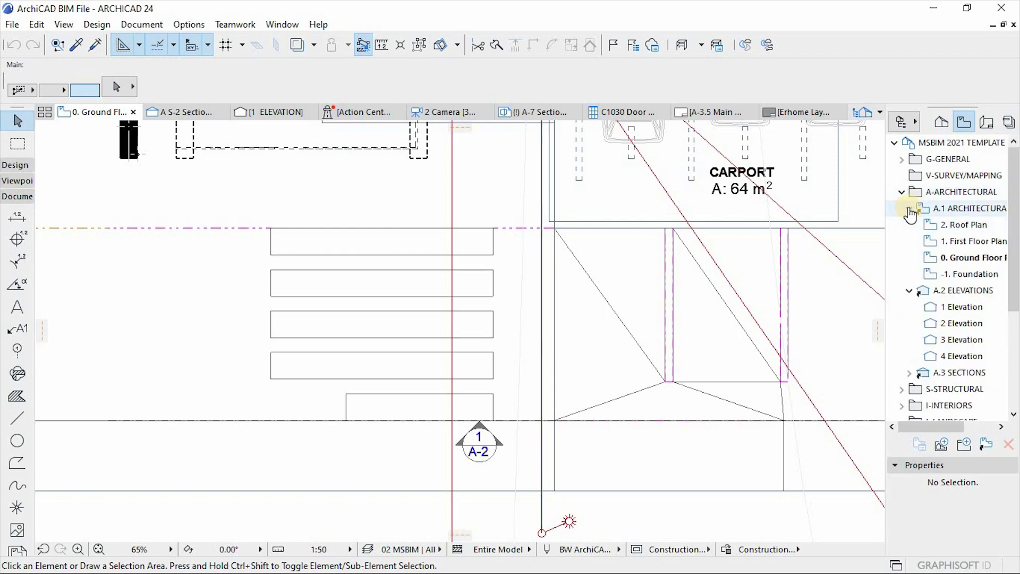
left_click(909, 208)
left_click(961, 224)
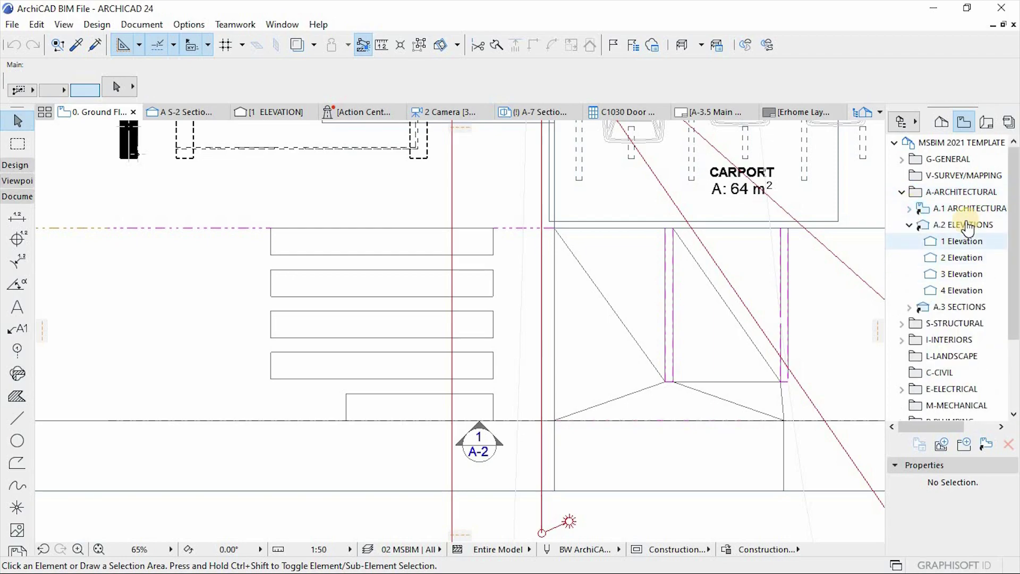
left_click(951, 242)
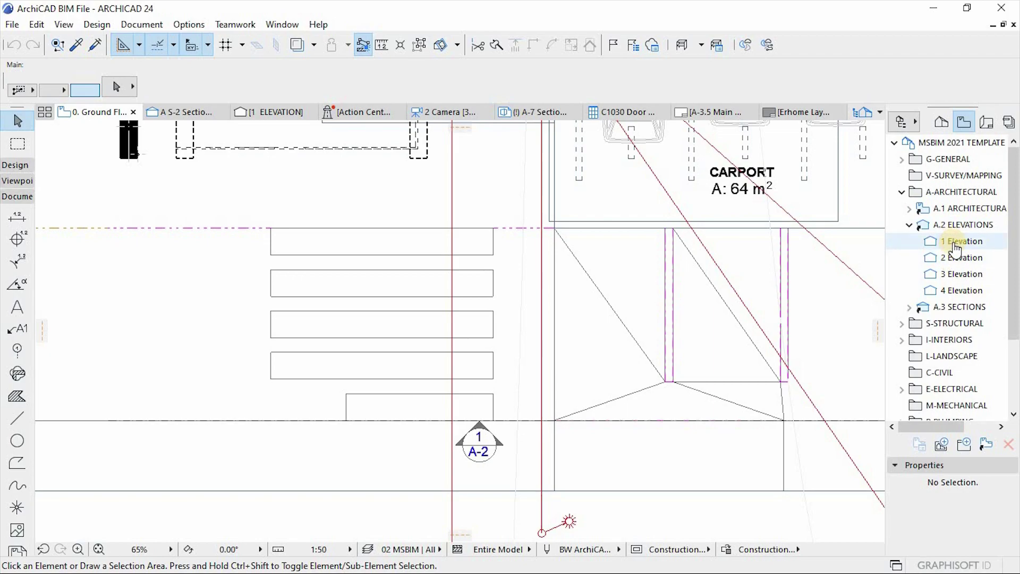
Step: Select elevation marker 1 on the ground floor plan and open its elevation view
left_click(478, 442)
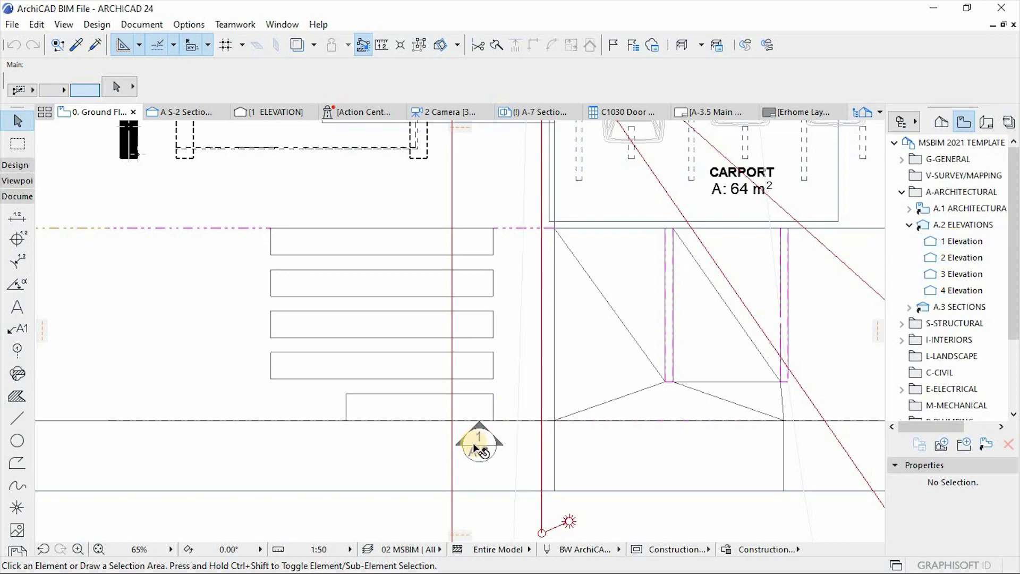
mouse_move(481, 446)
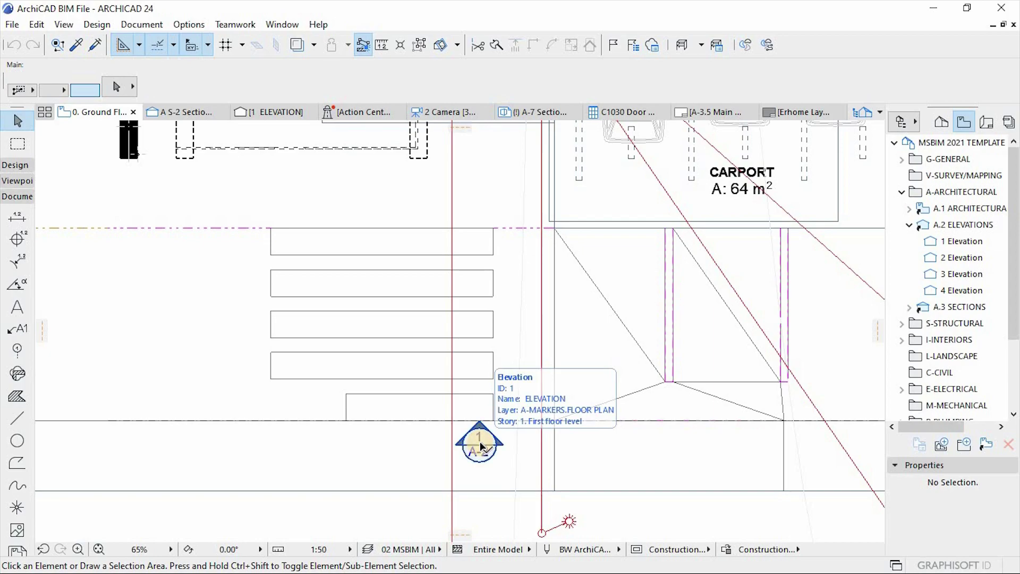
left_click(958, 241)
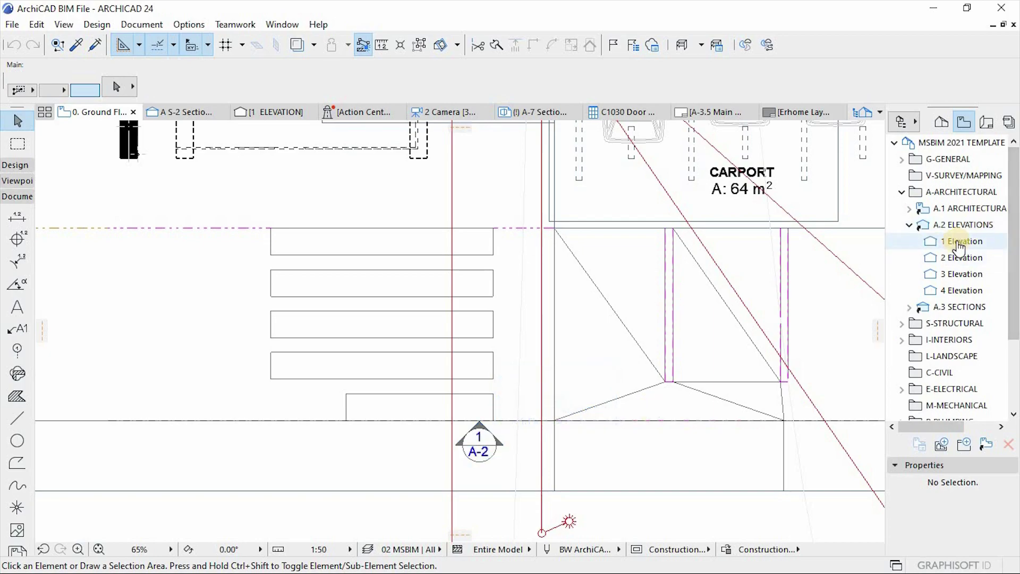
left_click(479, 445)
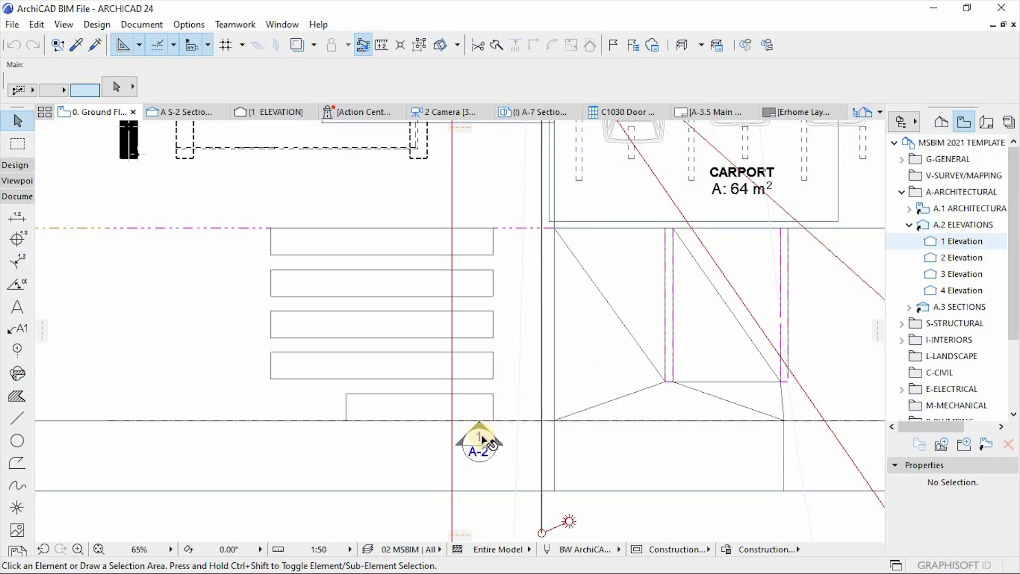
left_click(478, 448)
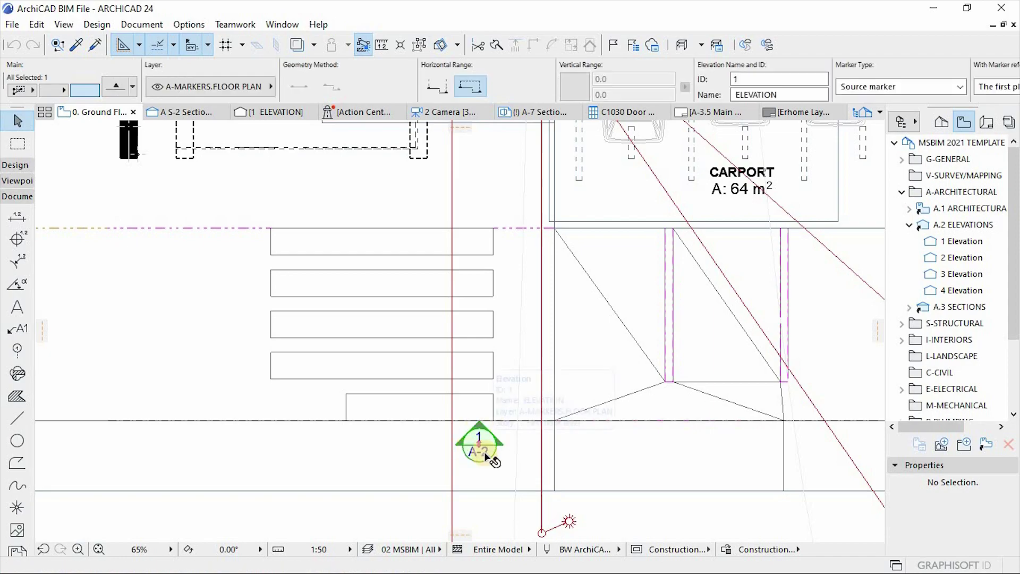
mouse_move(489, 446)
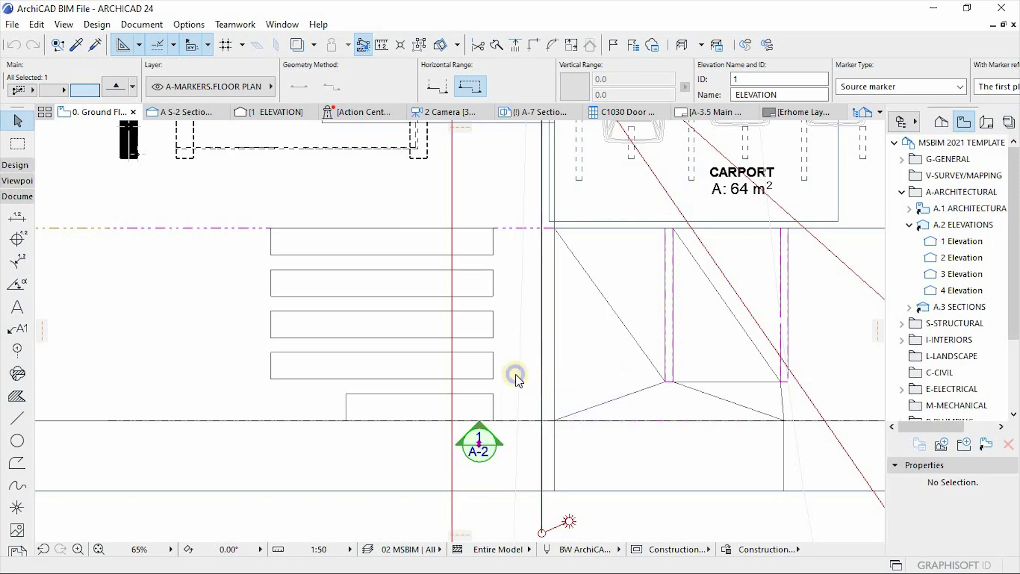
right_click(486, 372)
left_click(550, 172)
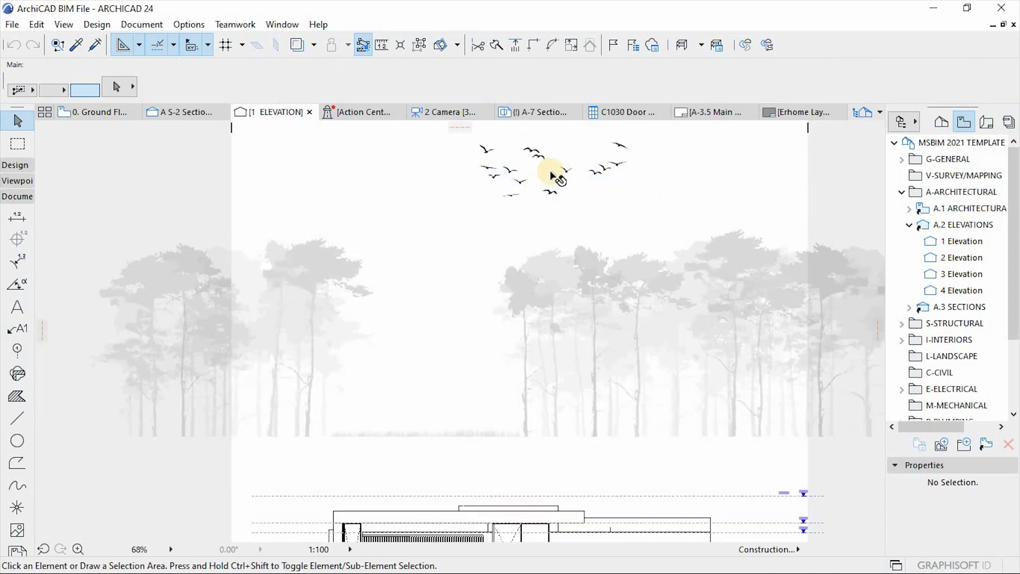
Step: Examine the whole elevation, from the house and its level lines up to the background trees and birds
scroll(552, 175, "down", 3)
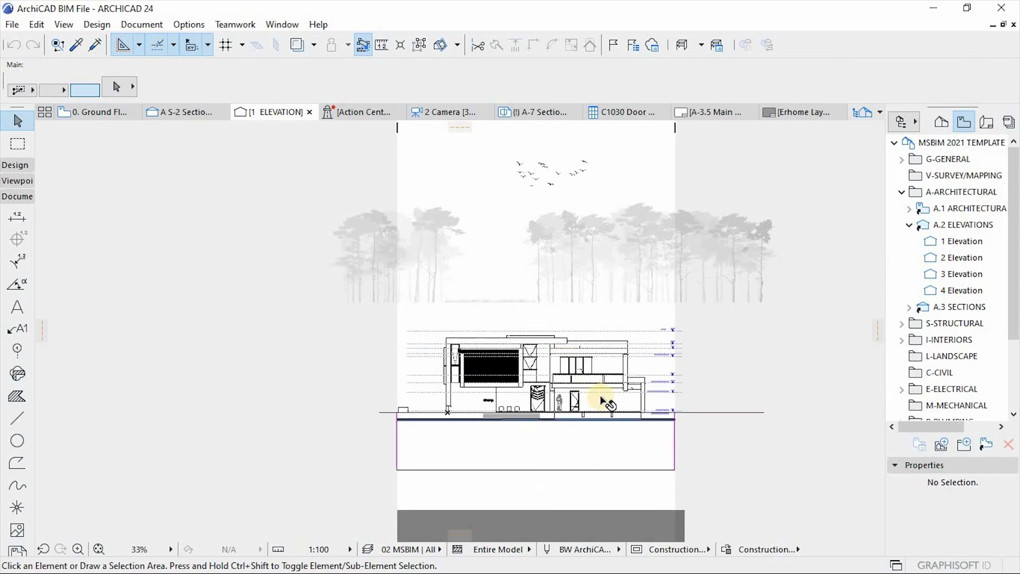
scroll(606, 402, "up", 1)
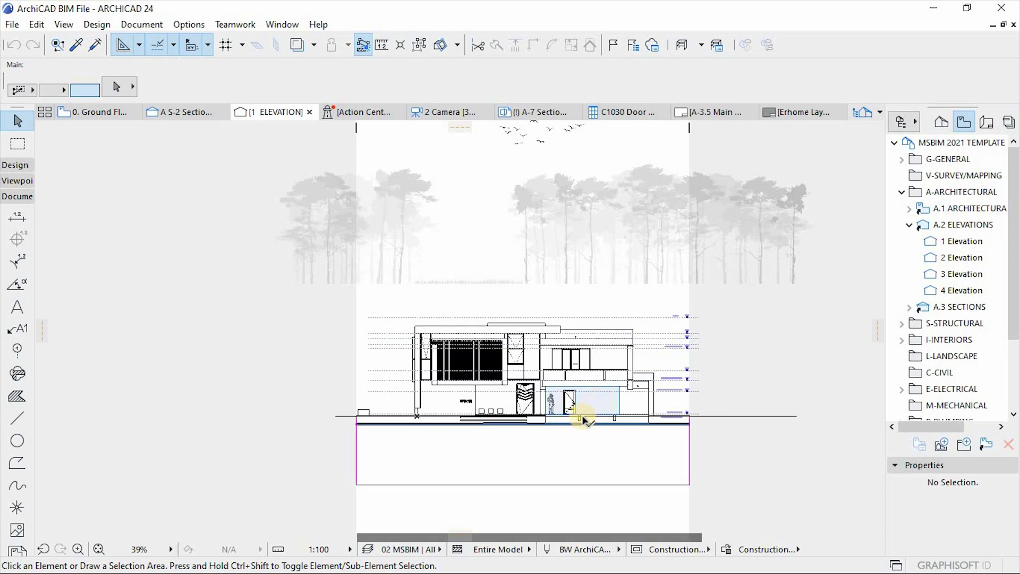
scroll(561, 193, "up", 2)
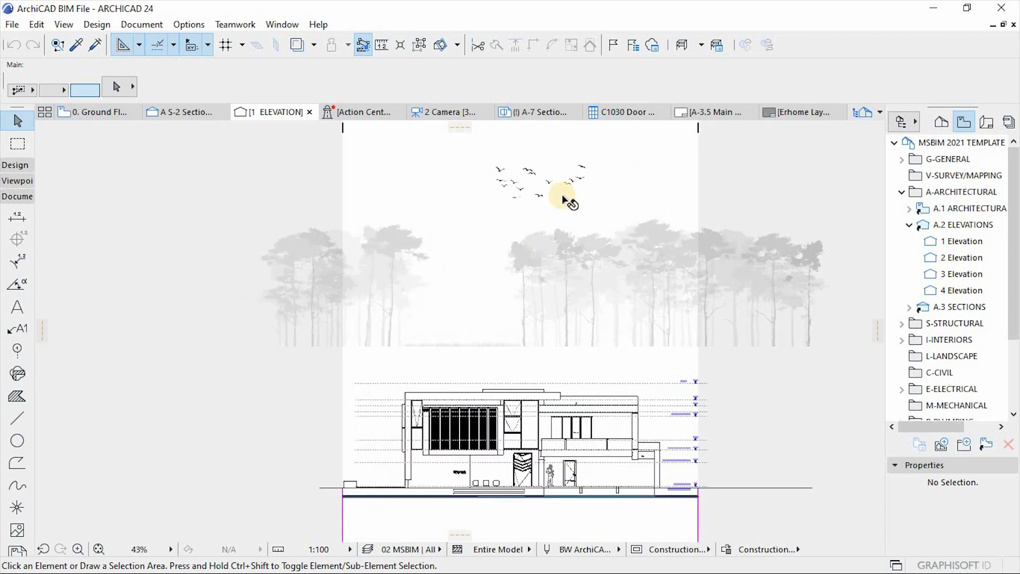
scroll(564, 198, "up", 2)
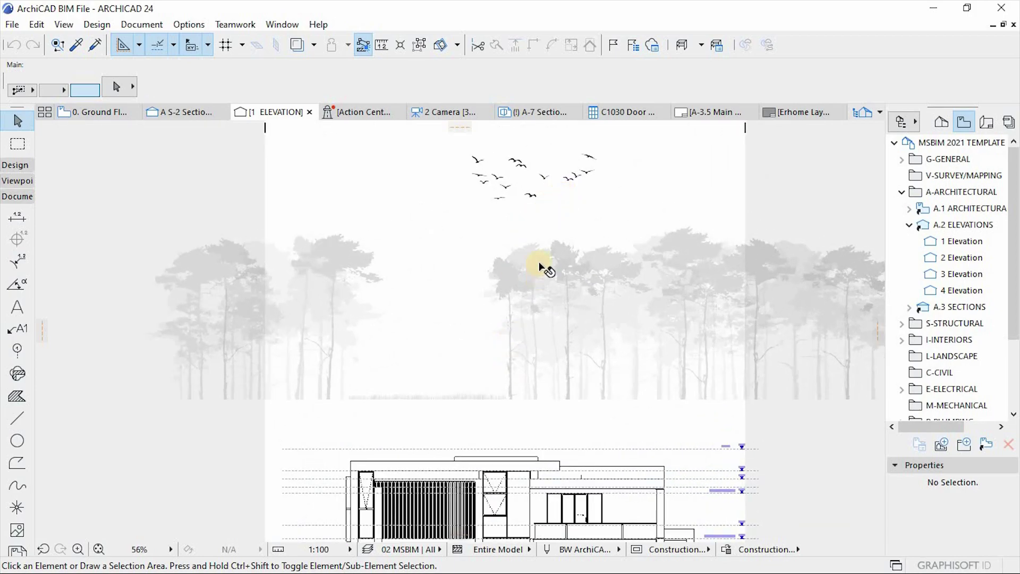
scroll(542, 271, "down", 2)
scroll(544, 278, "down", 1)
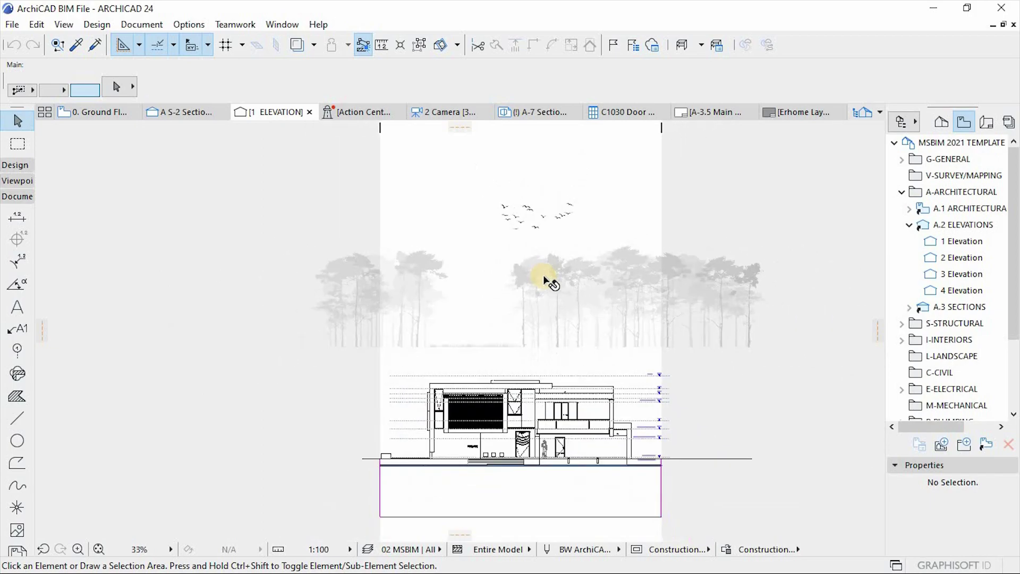
scroll(545, 213, "up", 2)
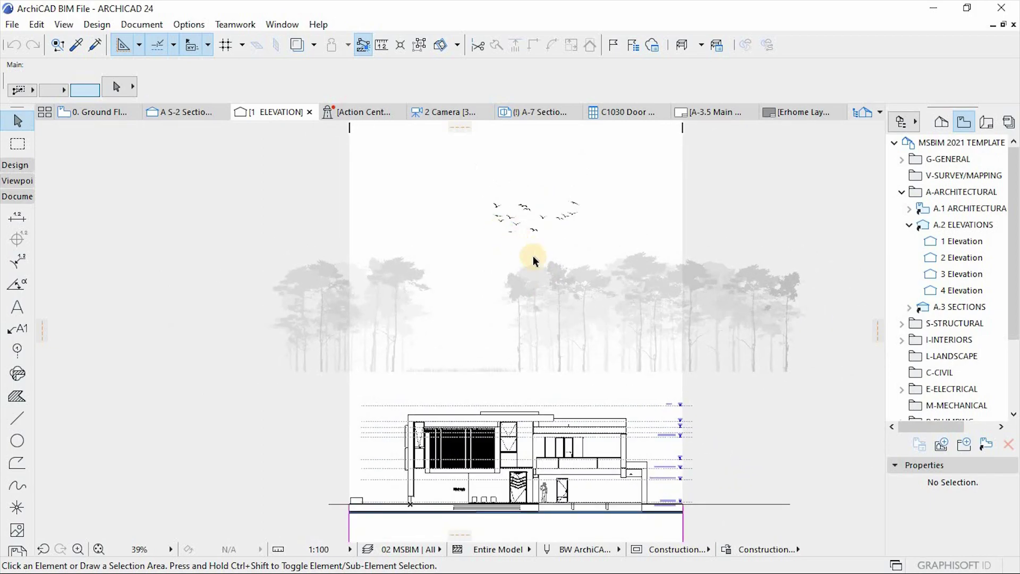
Step: Inspect the tree and bird images above the house by selecting each figure in the elevation
left_click(542, 278)
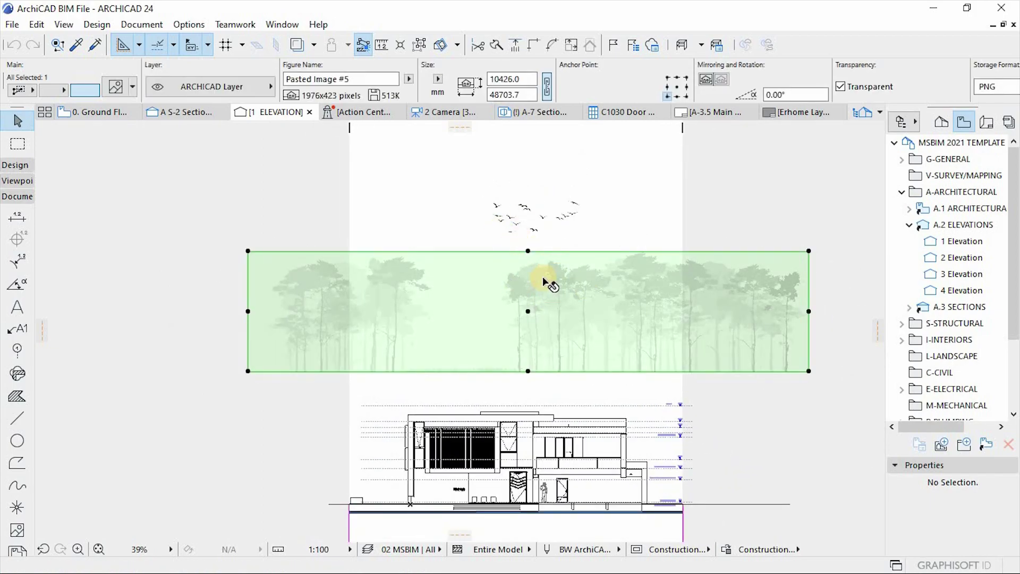
left_click(507, 226)
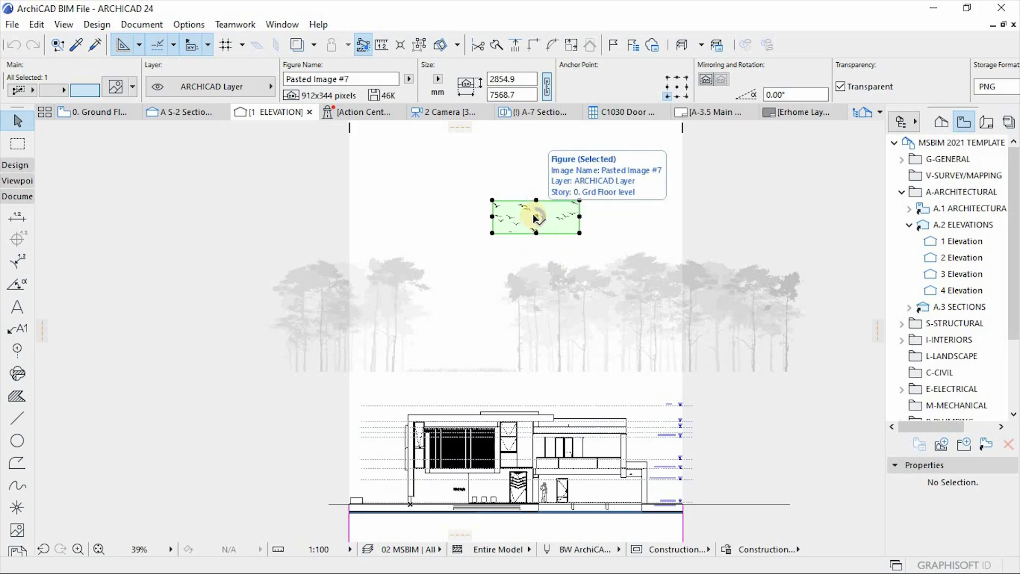
left_click(534, 217)
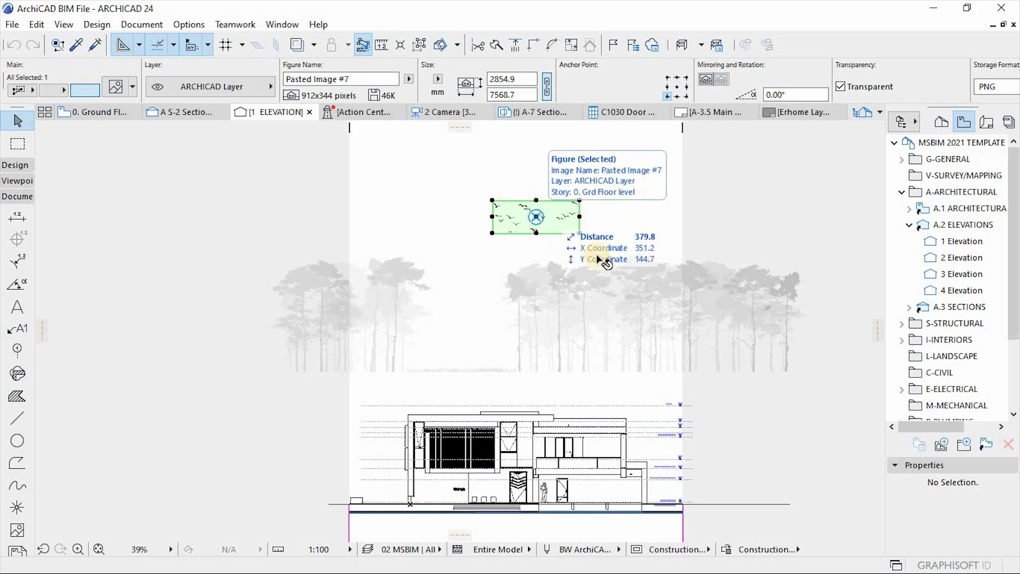
key("ctrl+e")
key("Escape")
scroll(449, 323, "up", 2)
key("ctrl+e")
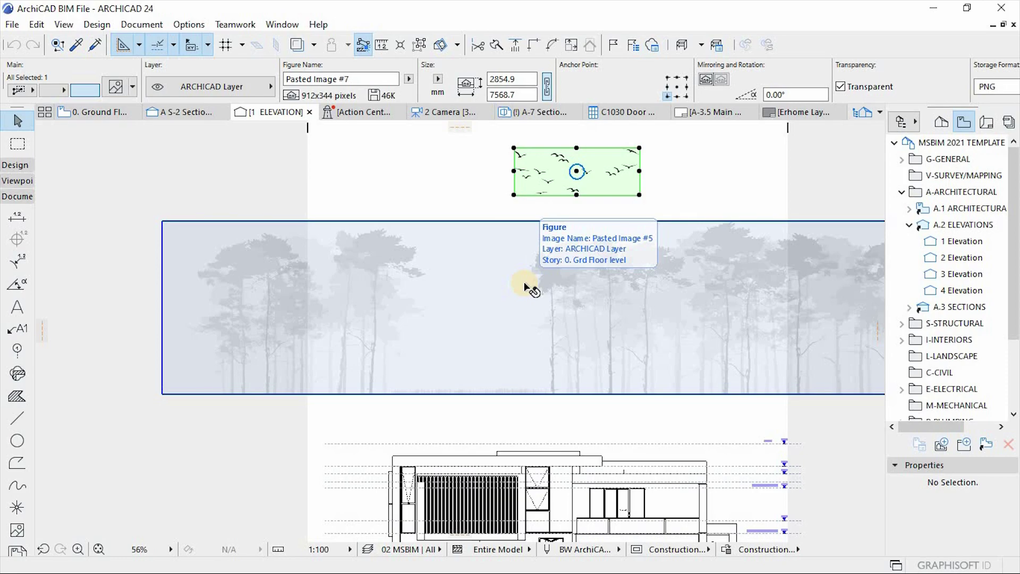
left_click(536, 290)
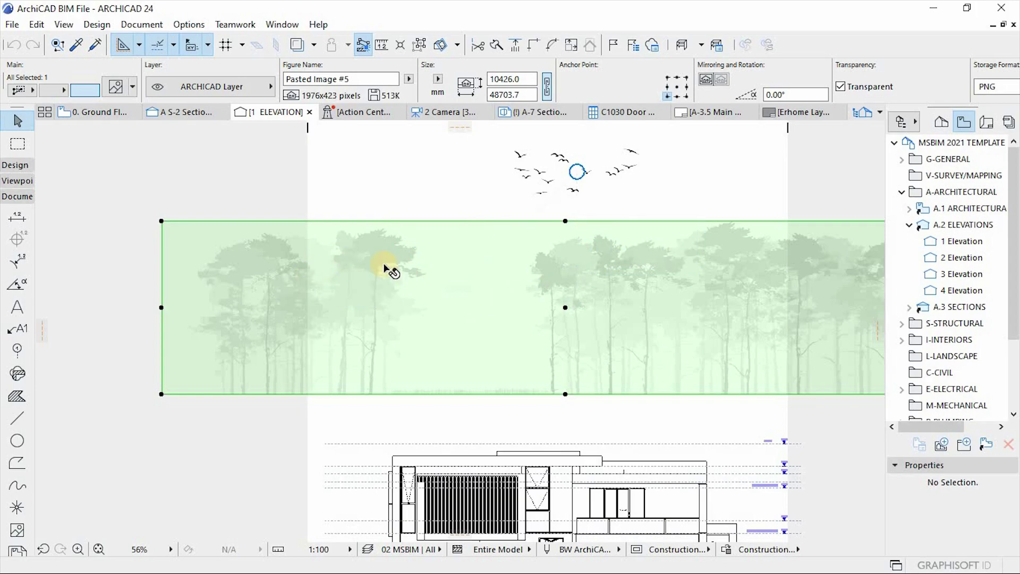
scroll(272, 298, "down", 1)
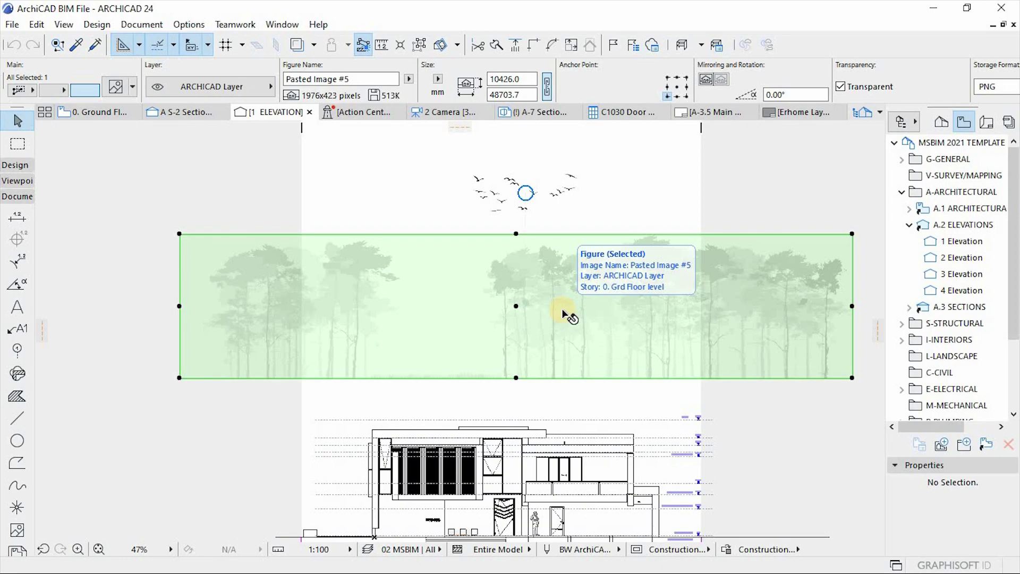
scroll(537, 195, "down", 2)
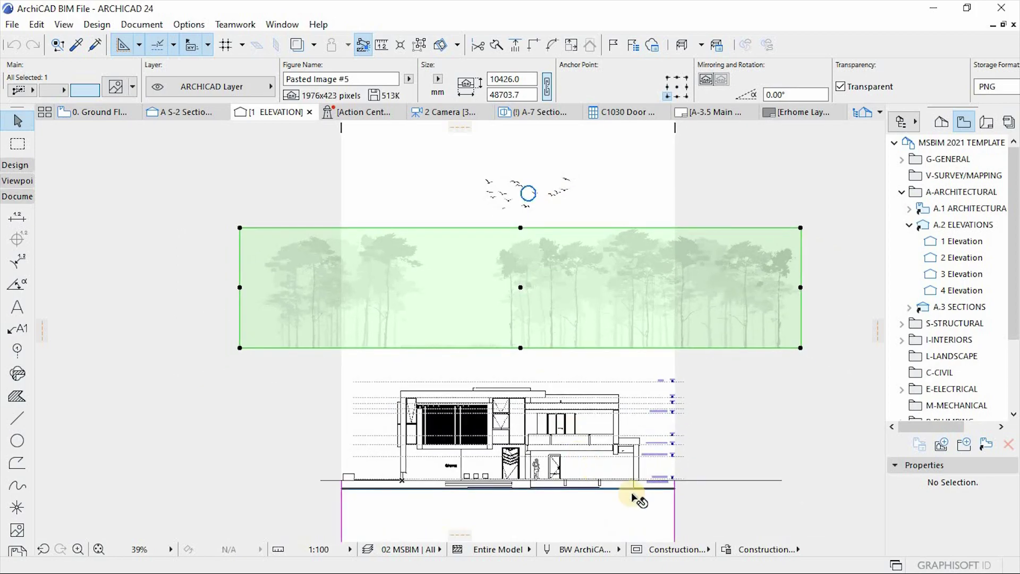
Step: Move the grouped APEX level line with its label and marker down onto the topmost roof edge
scroll(599, 475, "up", 10)
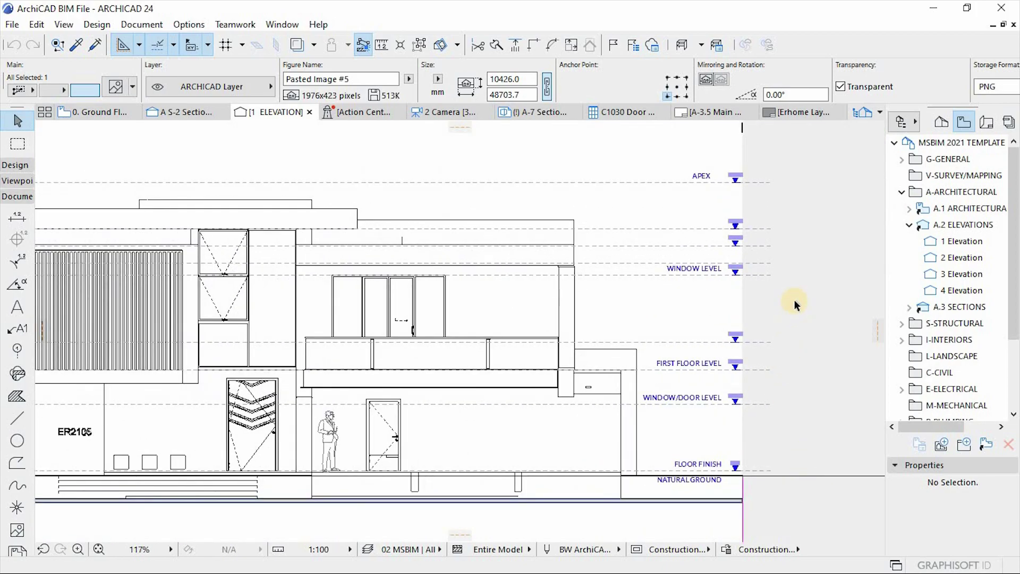
scroll(794, 298, "up", 3)
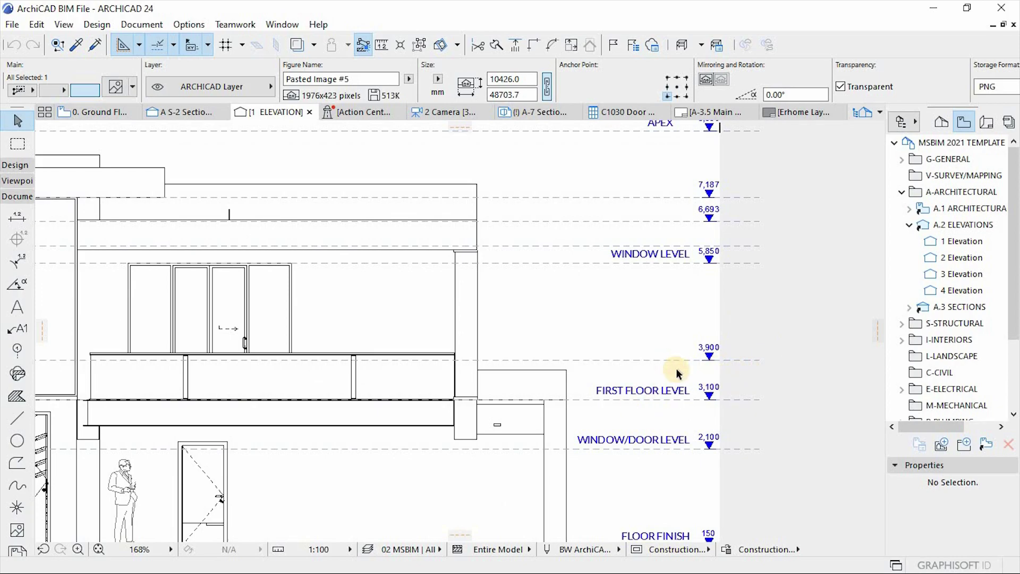
scroll(671, 393, "down", 3)
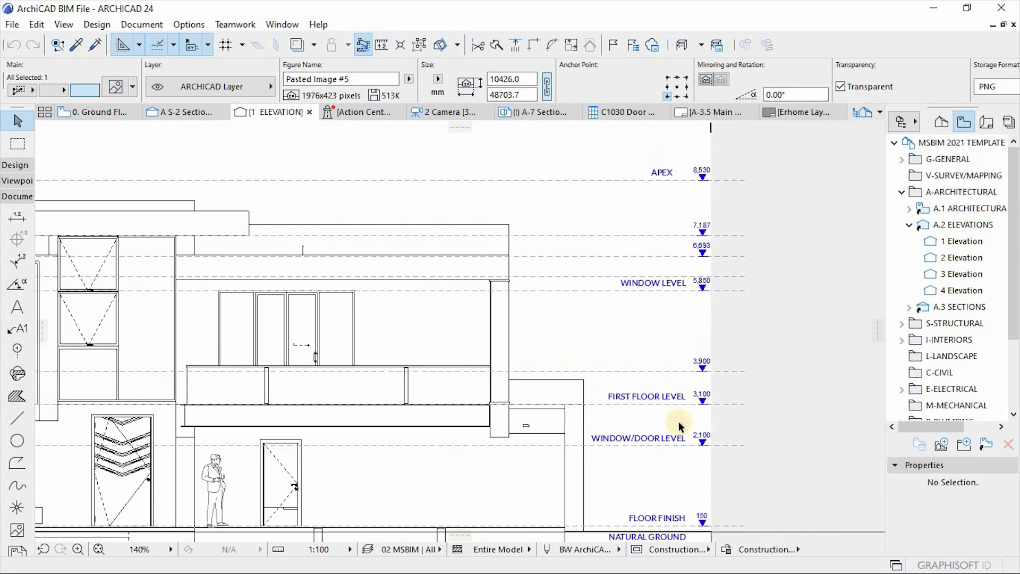
scroll(655, 312, "down", 2)
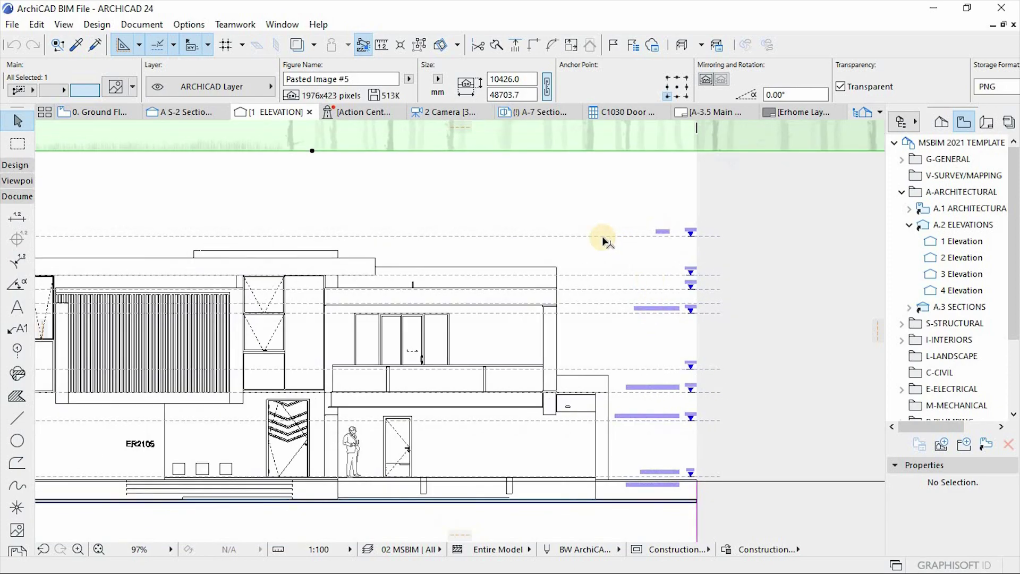
left_click(602, 236)
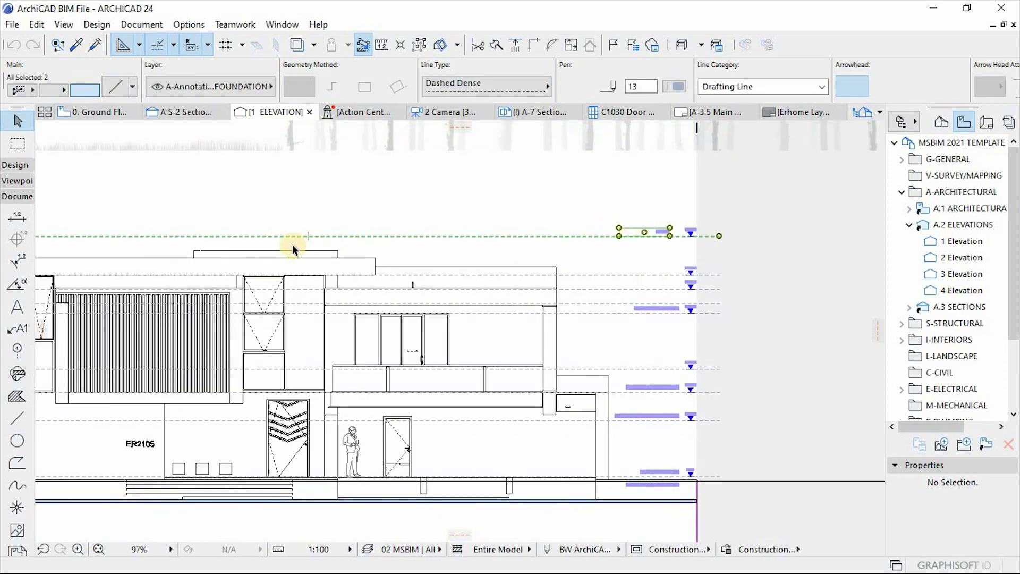
scroll(292, 235, "up", 2)
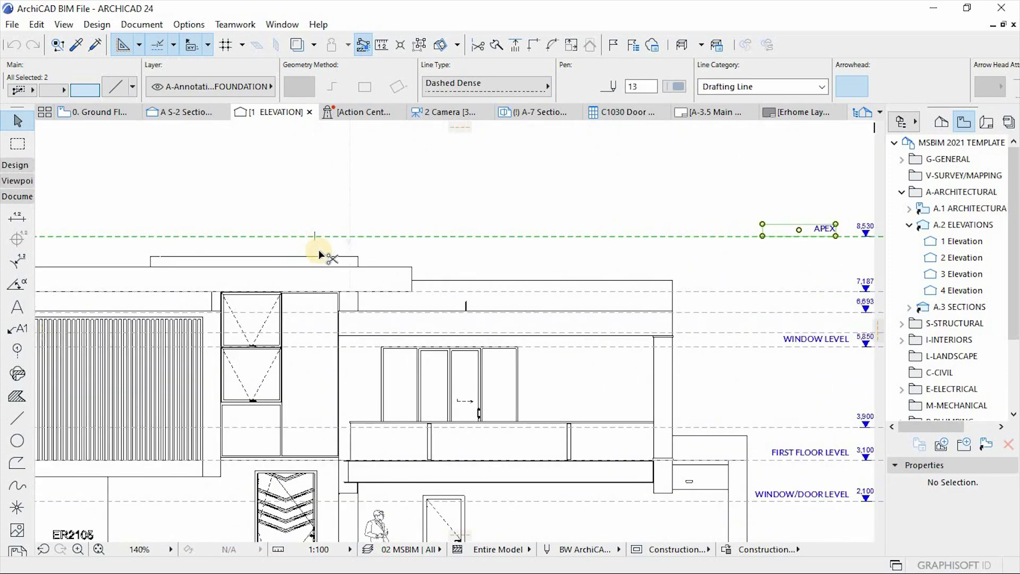
scroll(342, 278, "down", 1)
scroll(720, 243, "up", 2)
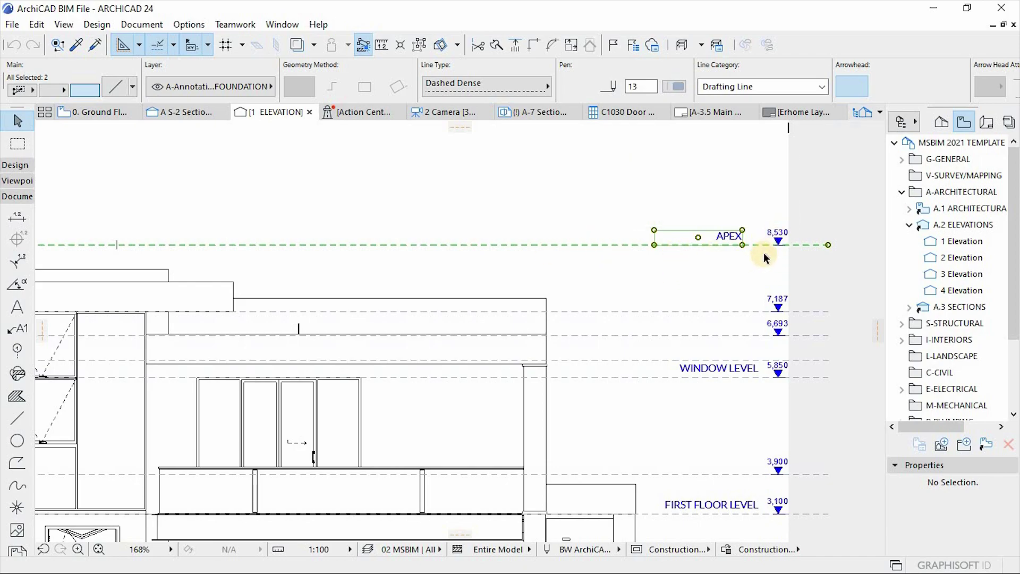
mouse_move(771, 242)
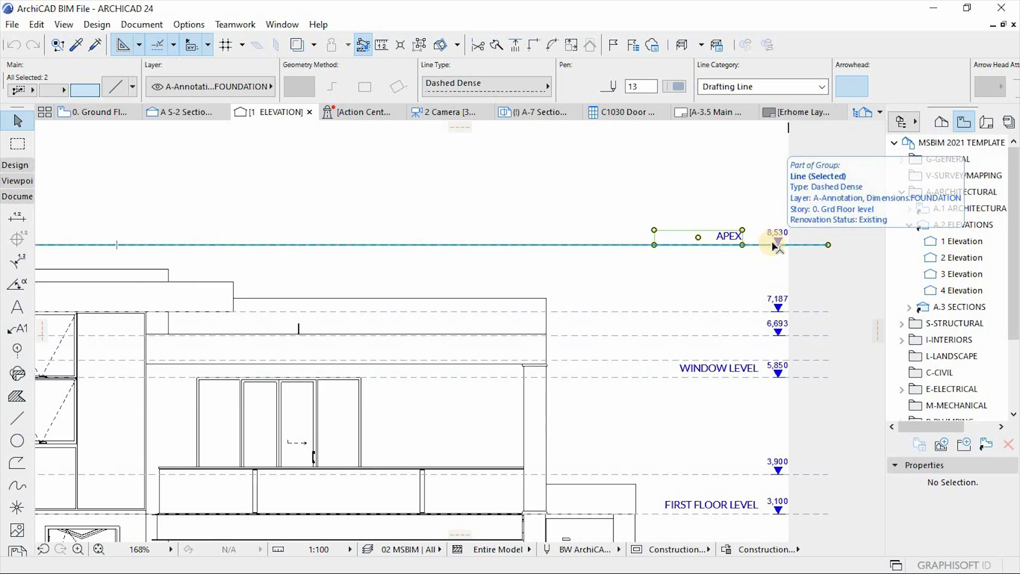
key("ctrl+d")
left_click(163, 244)
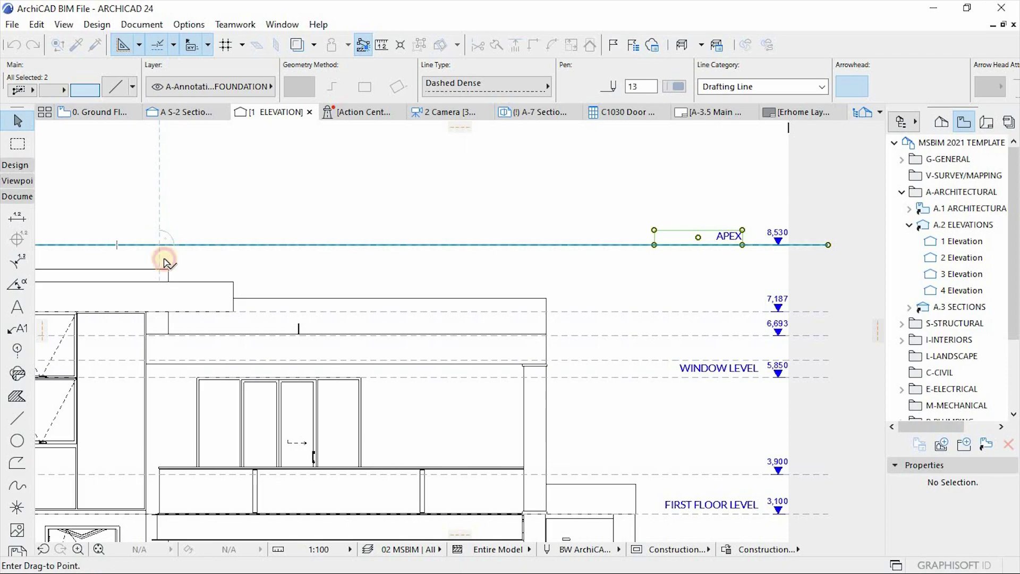
key("Escape")
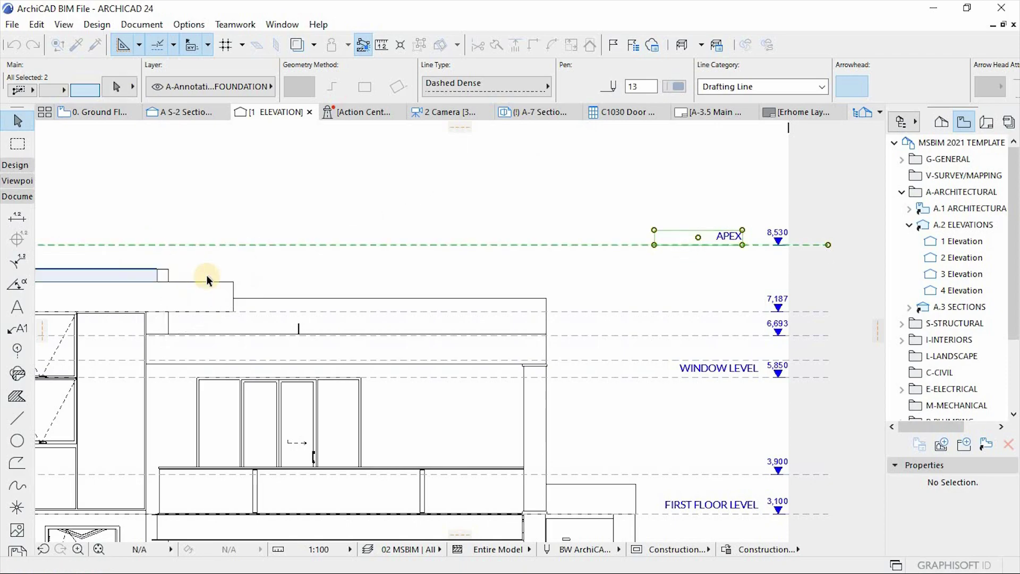
left_click(207, 280)
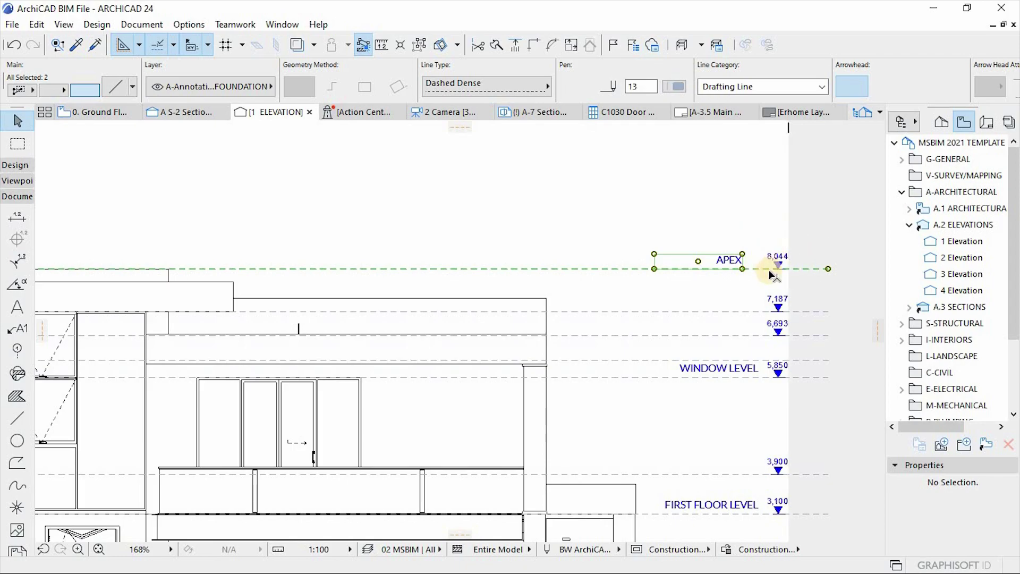
Step: Try moving the FIRST FLOOR LEVEL line with its label up to the low side roof's top edge, and undo the move
scroll(652, 210, "down", 2)
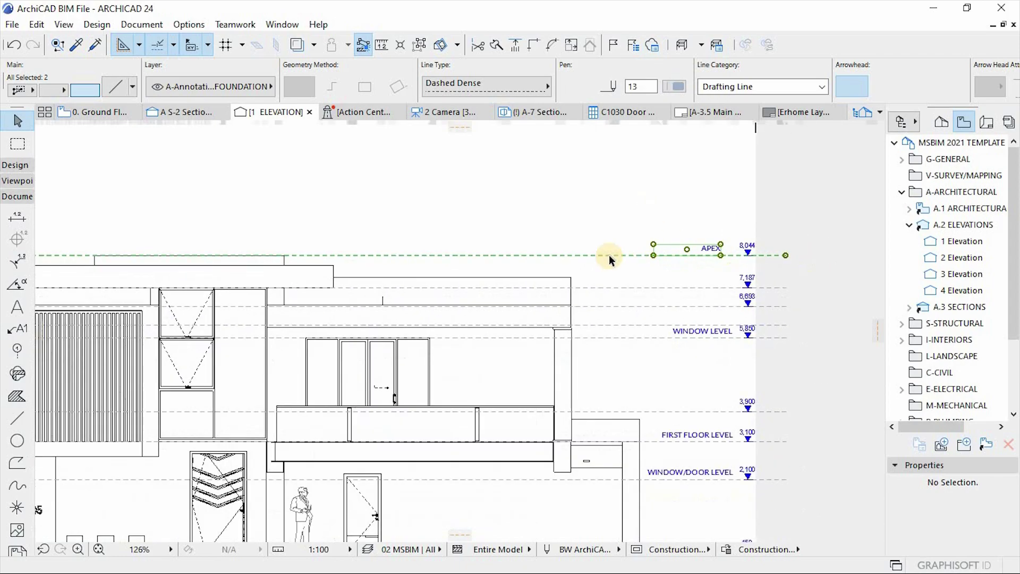
scroll(609, 259, "down", 1)
left_click(605, 279)
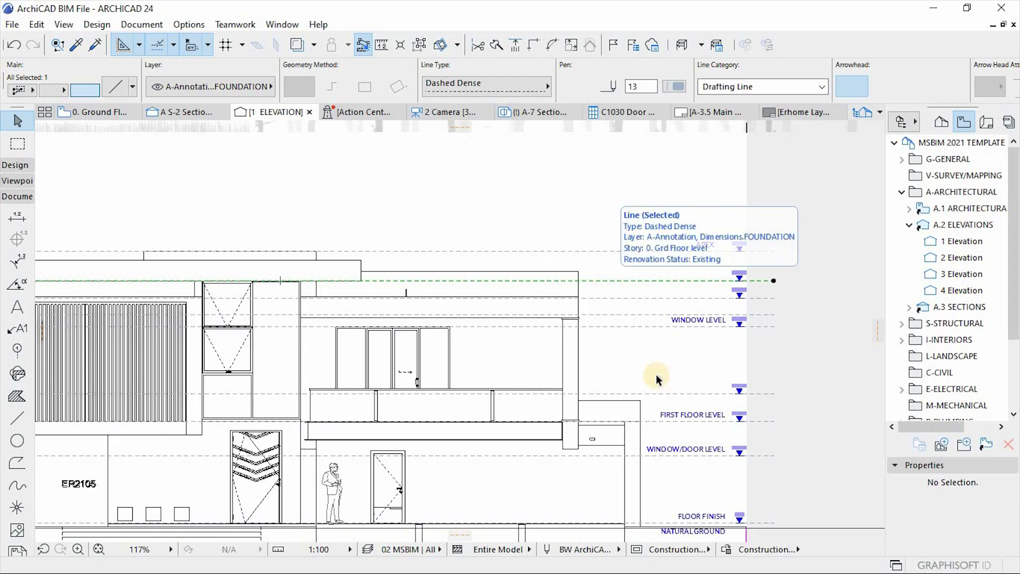
left_click(656, 421, "shift")
scroll(655, 433, "up", 4)
key("ctrl+d")
left_click(647, 409)
left_click(631, 375)
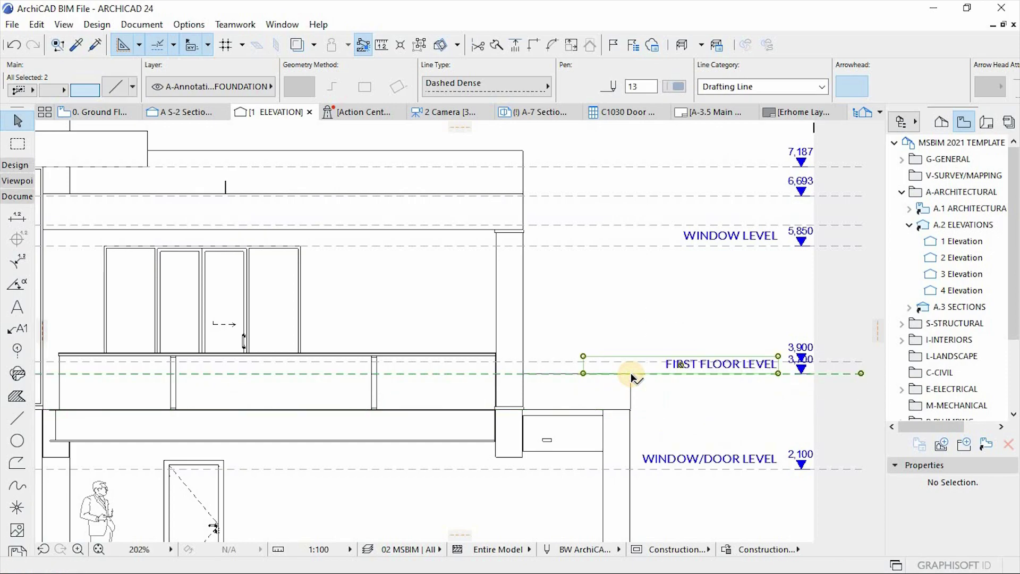
key("ctrl+z")
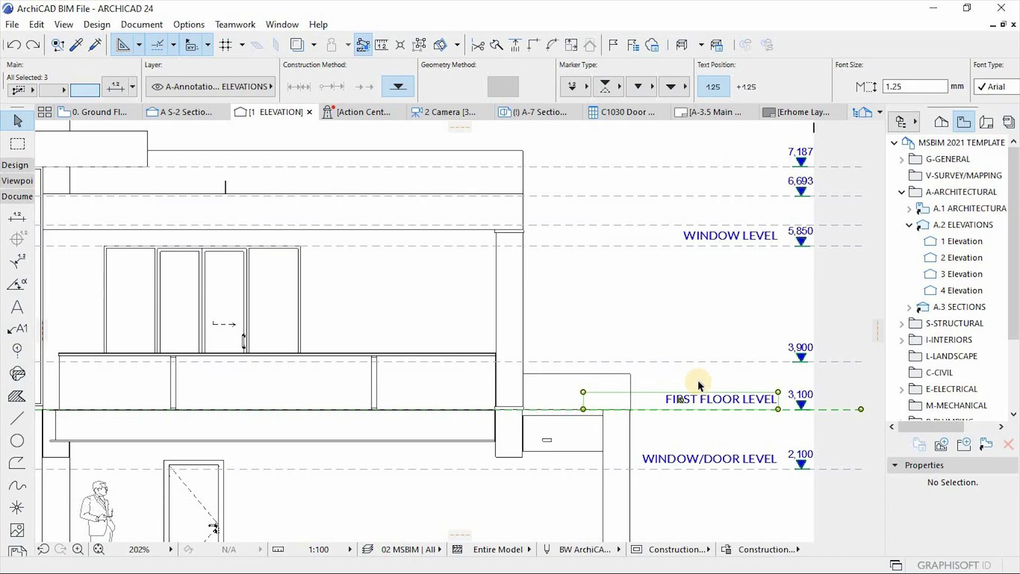
scroll(683, 337, "down", 1)
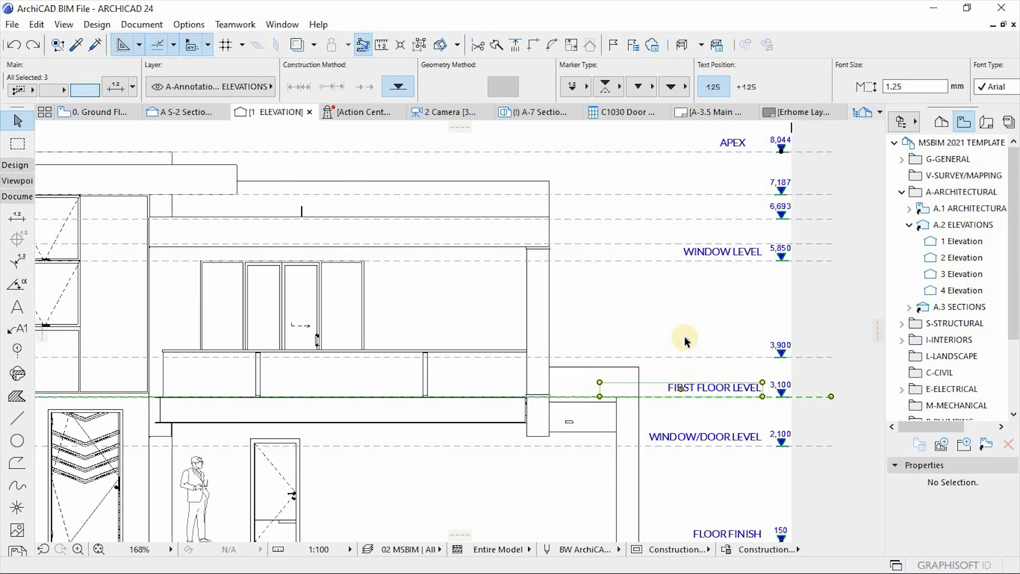
scroll(685, 336, "down", 1)
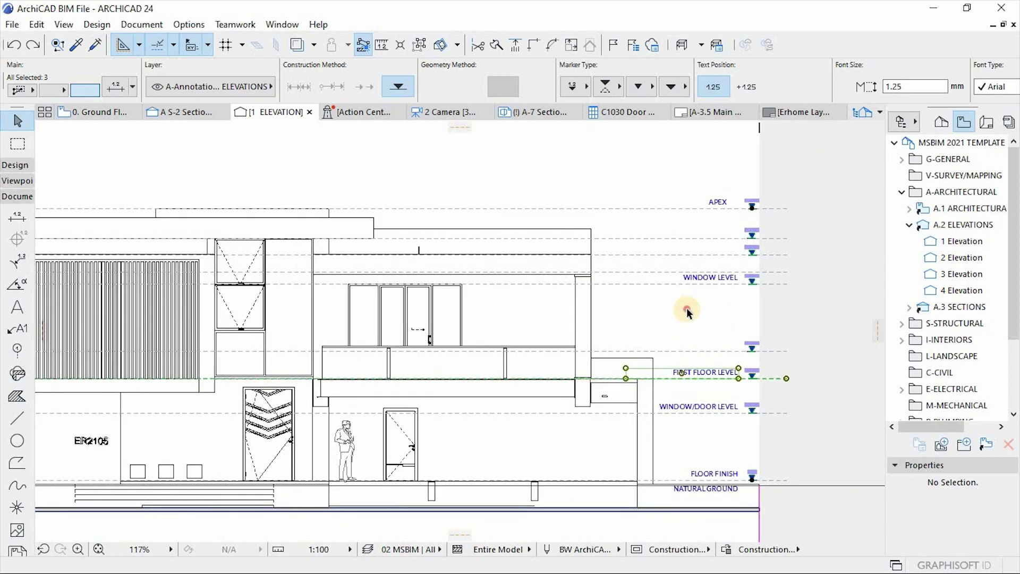
key("Escape")
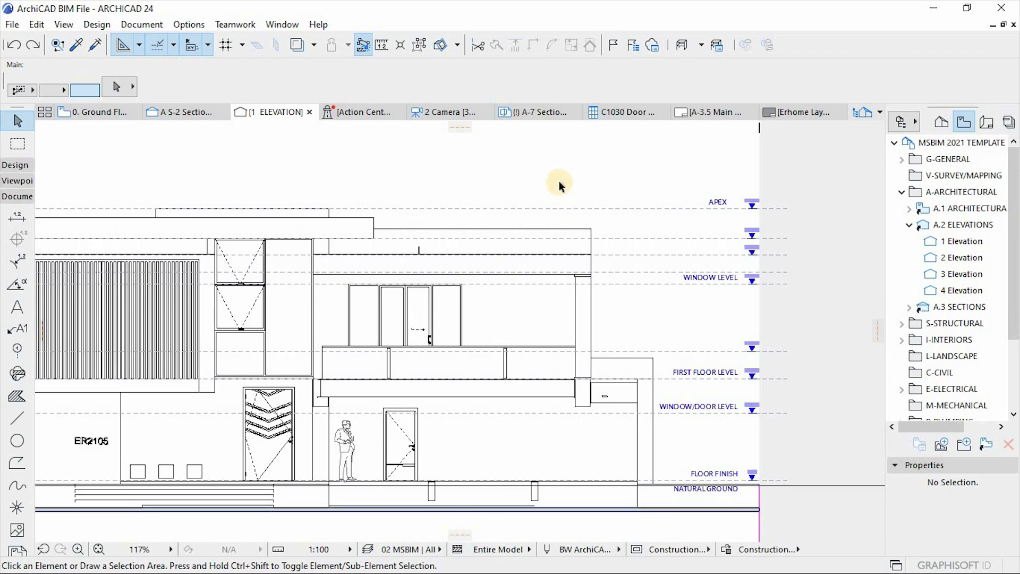
Step: Move the tree background image down behind the house so that its base rests on the ground line
scroll(744, 304, "down", 1)
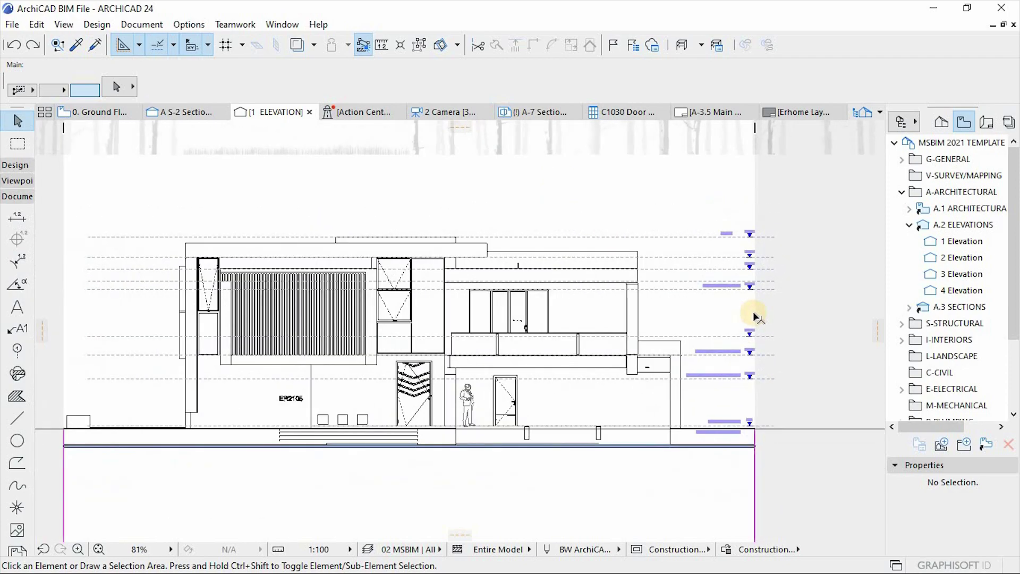
scroll(550, 434, "down", 1)
left_click(521, 212)
mouse_move(559, 234)
left_mouse_down()
mouse_move(562, 286)
mouse_move(645, 392)
mouse_move(858, 448)
mouse_move(844, 424)
left_mouse_up()
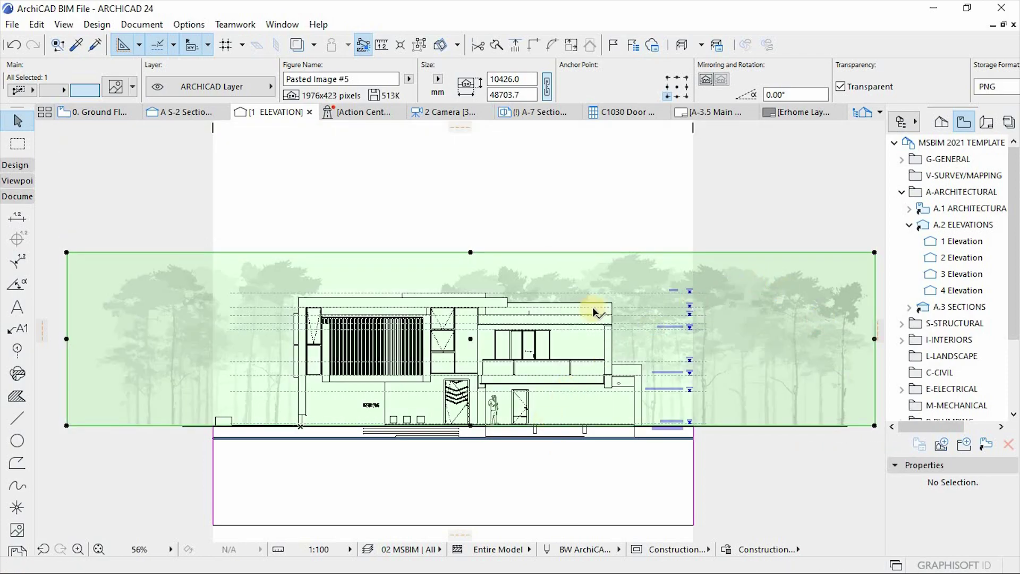
Step: Move the bird image straight down until it sits just above the house's roof
scroll(510, 433, "down", 2)
left_click(496, 189)
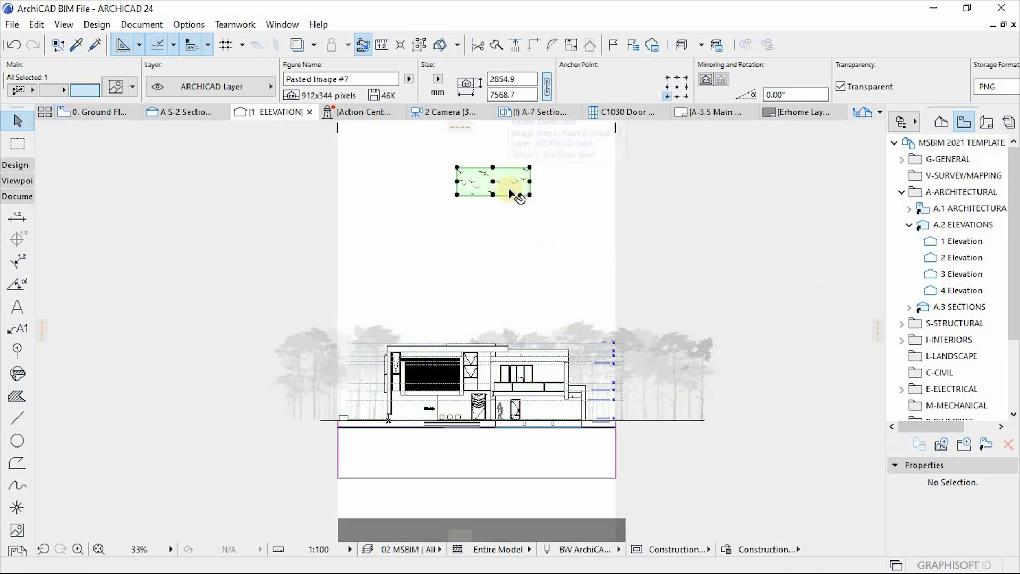
key("ctrl+d")
left_click(492, 190)
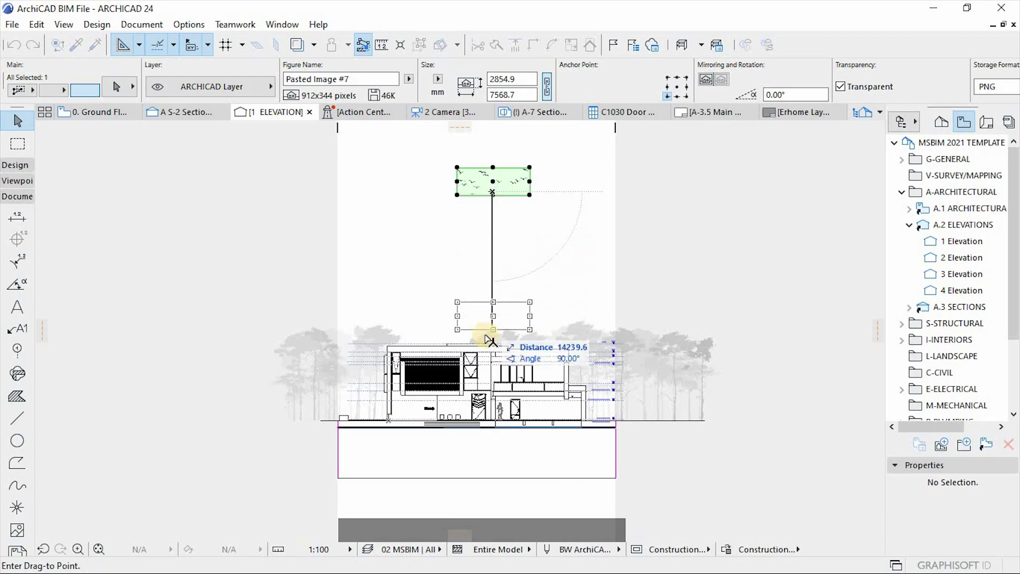
scroll(487, 335, "up", 3)
left_click(495, 345)
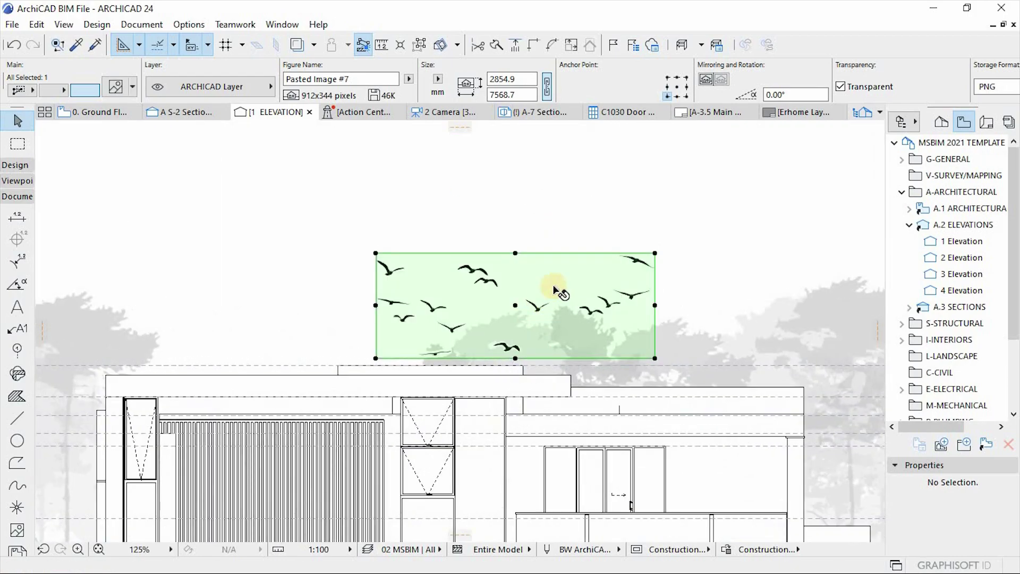
Step: Shift the bird image about 5658 mm horizontally to the left, above the slatted part of the facade
scroll(627, 300, "down", 2)
key("ctrl+d")
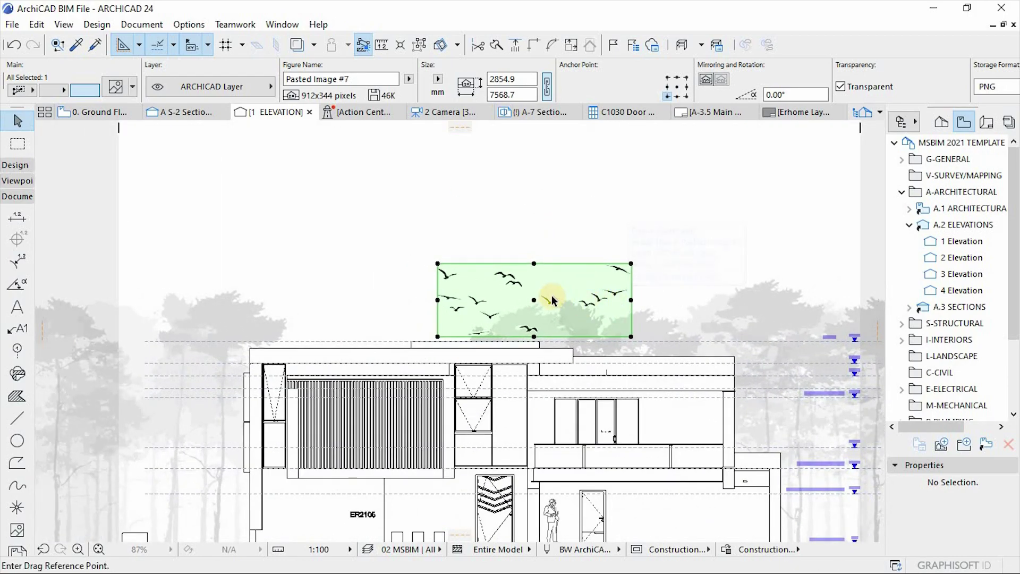
left_click(550, 297)
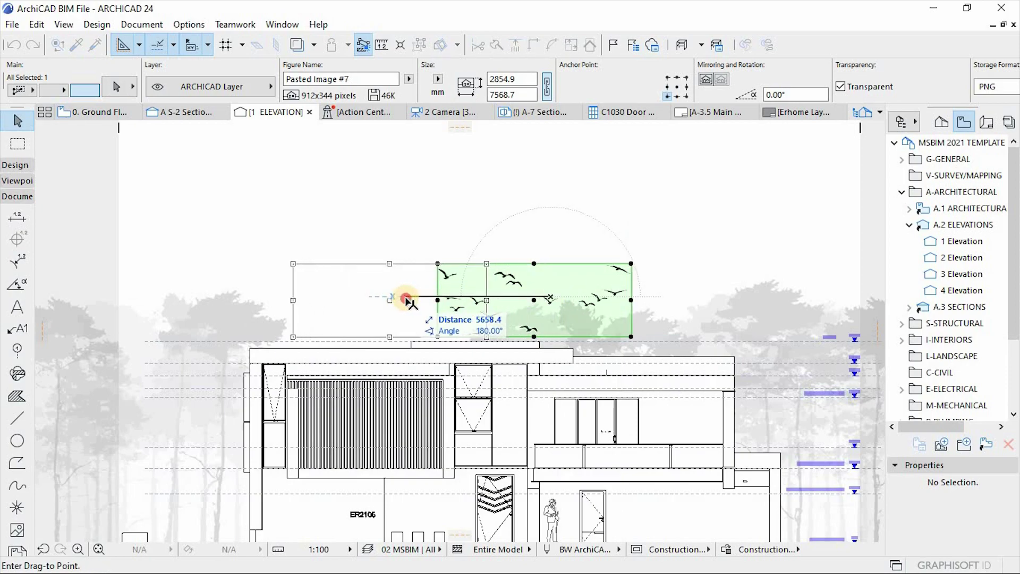
left_click(404, 297)
Step: Move the grey ground fill straight up so that its upper edge lies on the elevation's ground line
scroll(428, 219, "down", 4)
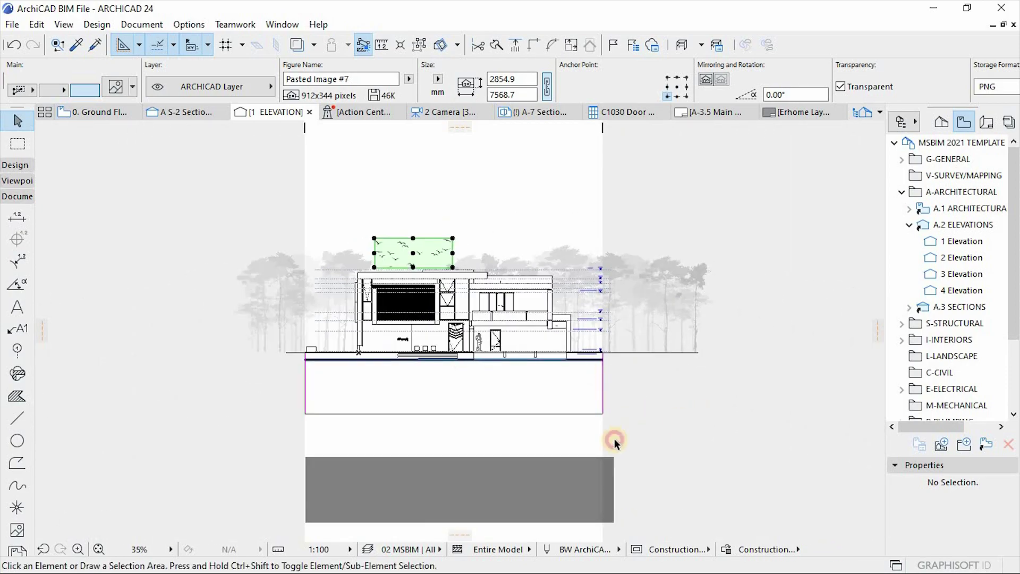
left_click(531, 468)
key("ctrl+d")
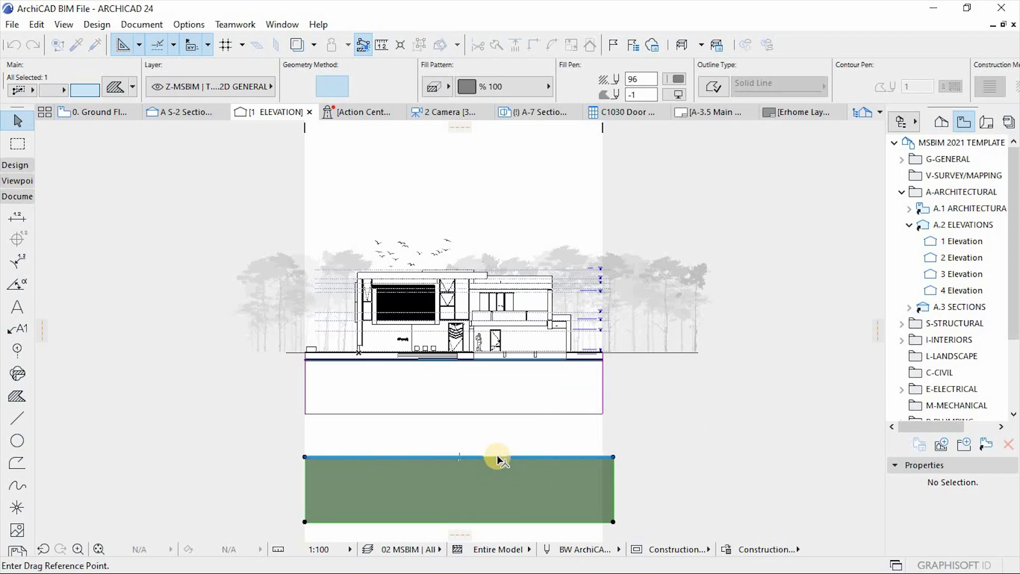
left_click(498, 457)
scroll(495, 379, "up", 3)
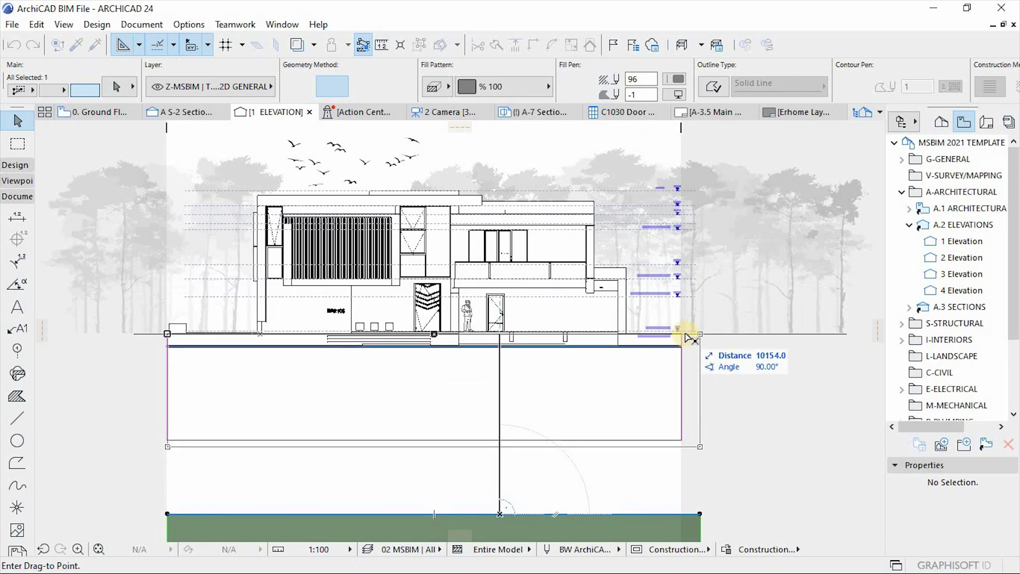
scroll(397, 351, "up", 4)
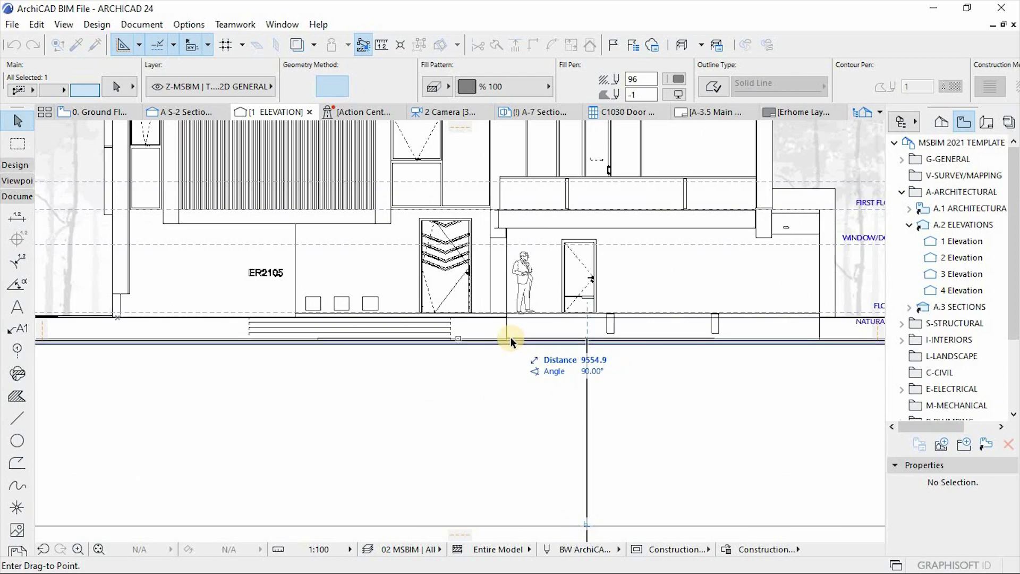
left_click(493, 320)
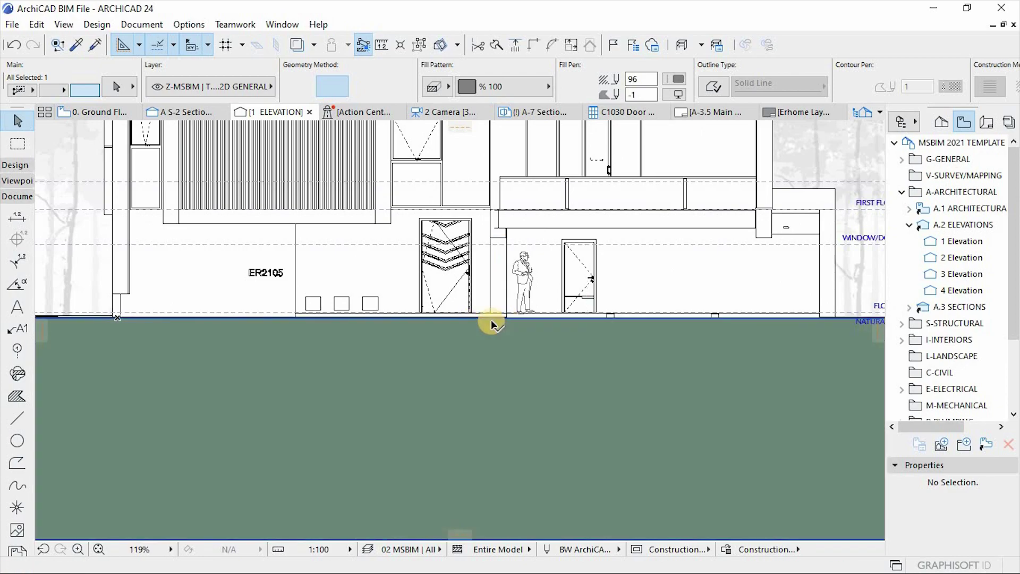
scroll(491, 320, "down", 3)
scroll(555, 390, "up", 1)
left_click(791, 497)
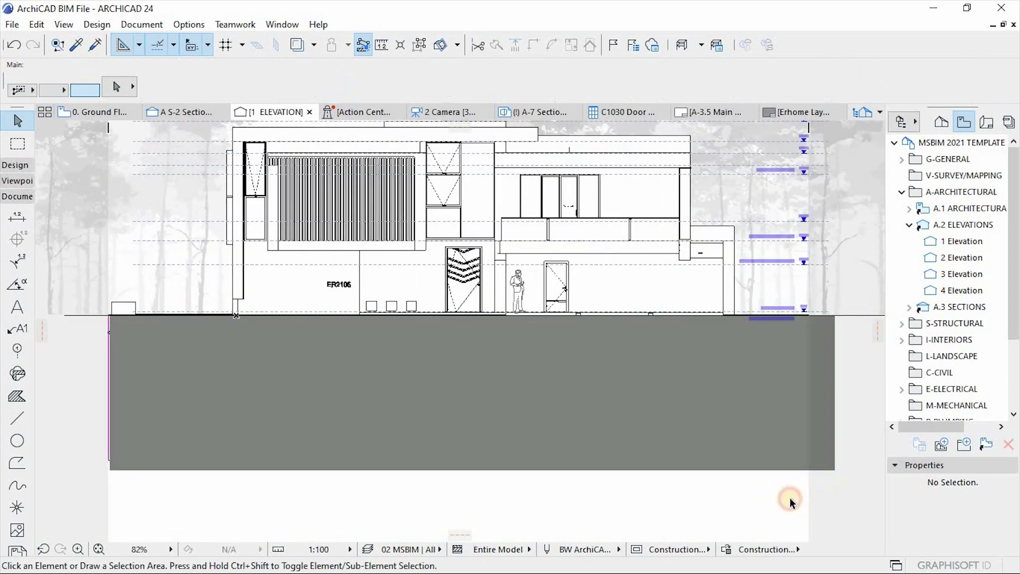
Step: Try a solid outline around the grey ground fill and switch the outline off again
scroll(510, 433, "down", 2)
left_click(524, 403)
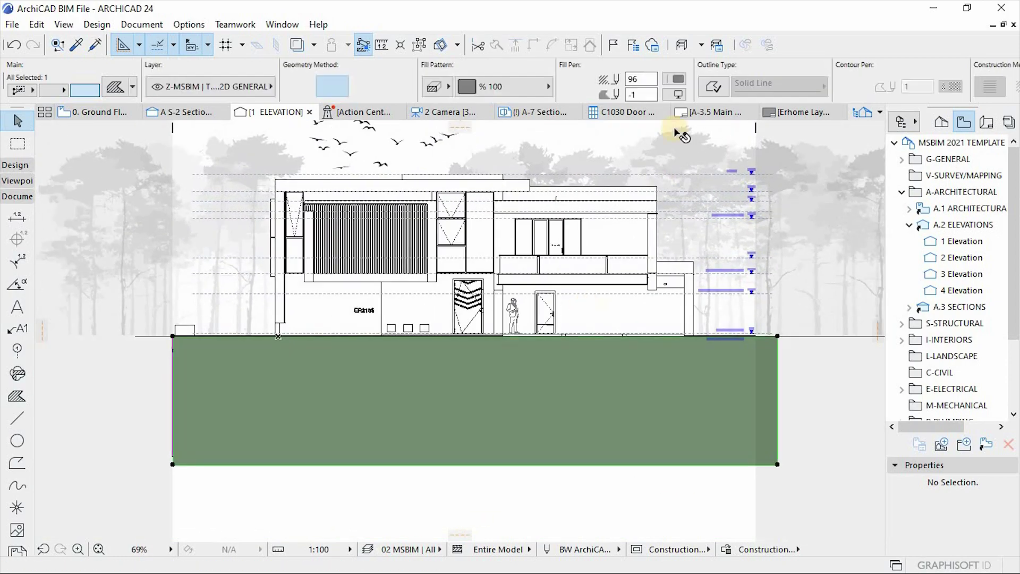
left_click(712, 86)
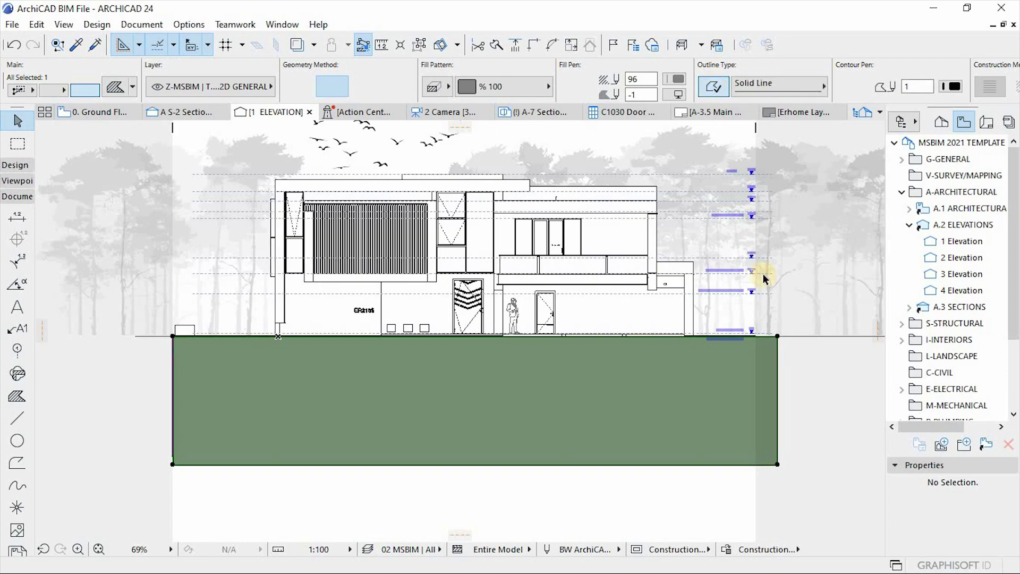
left_click(797, 440)
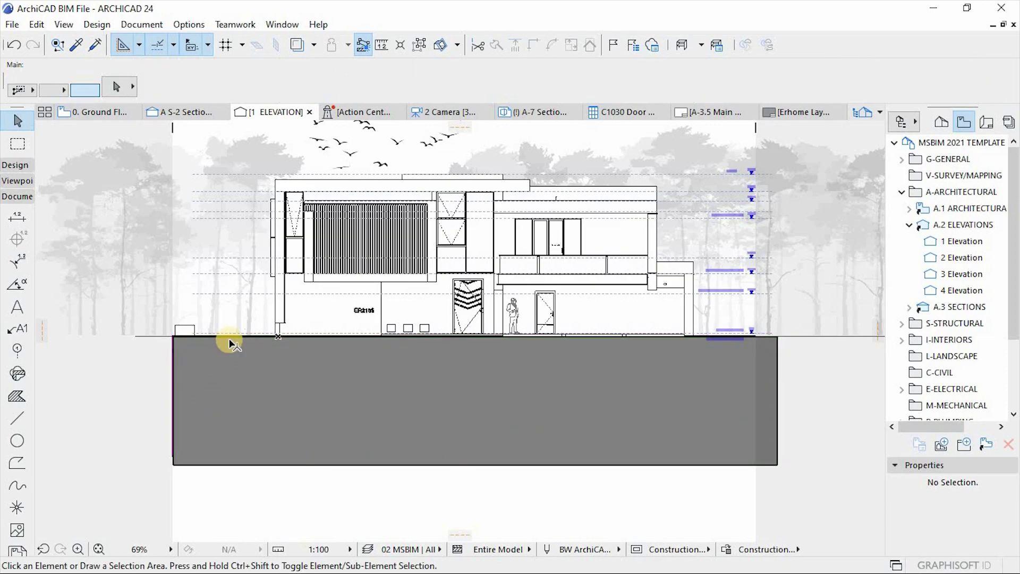
left_click(666, 424)
left_click(715, 87)
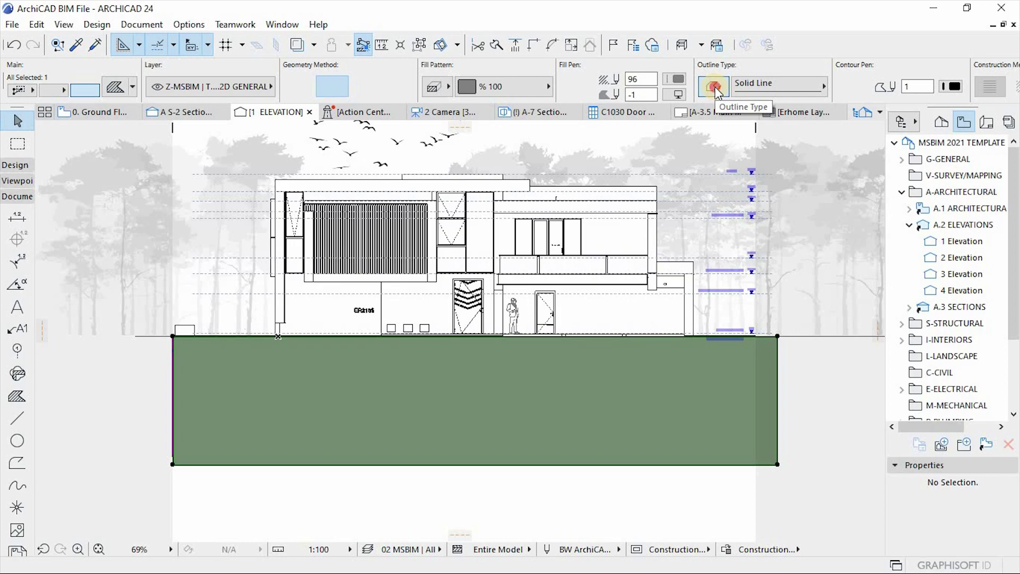
left_click(715, 87)
Step: Select the ground line and examine its extent, its pen setting and the composed elevation around it
scroll(90, 350, "up", 6)
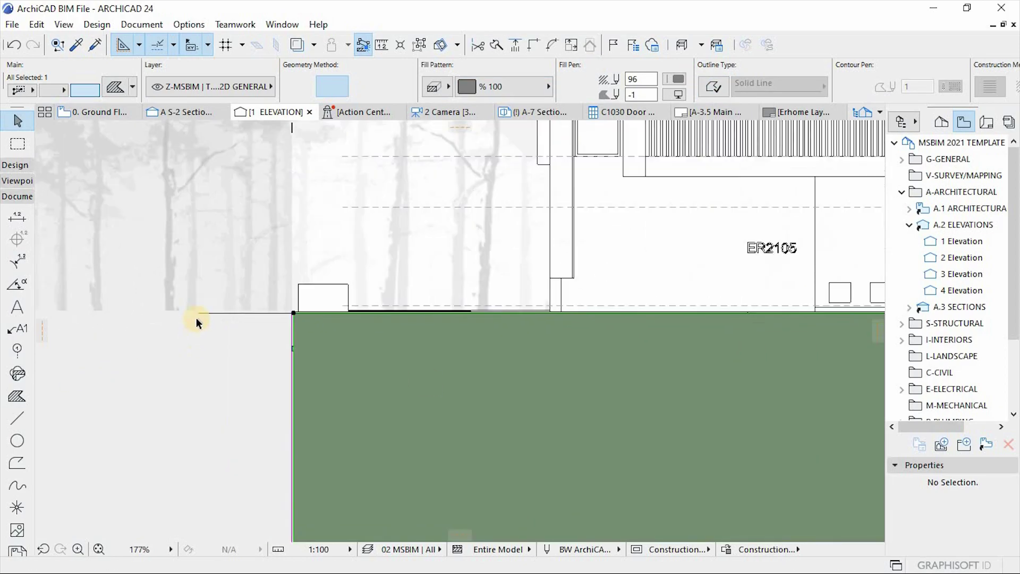
left_click(221, 305)
scroll(159, 327, "down", 2)
scroll(154, 330, "down", 3)
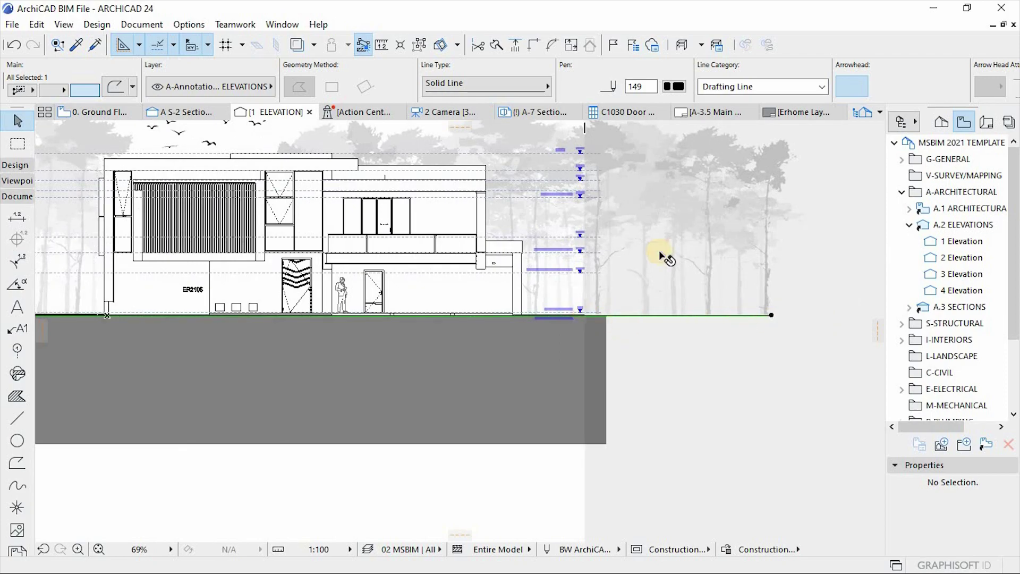
scroll(634, 320, "up", 1)
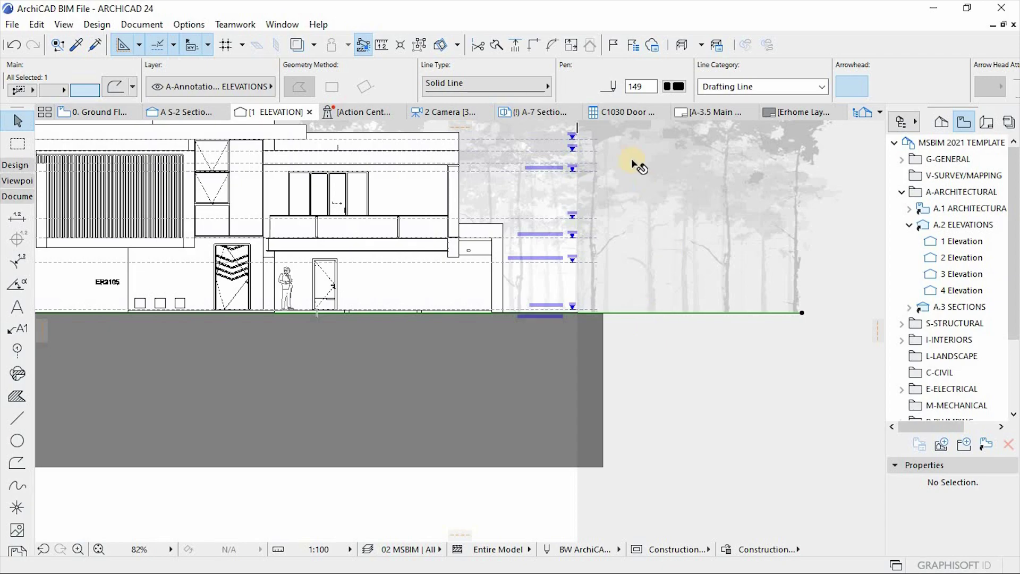
left_click(640, 87)
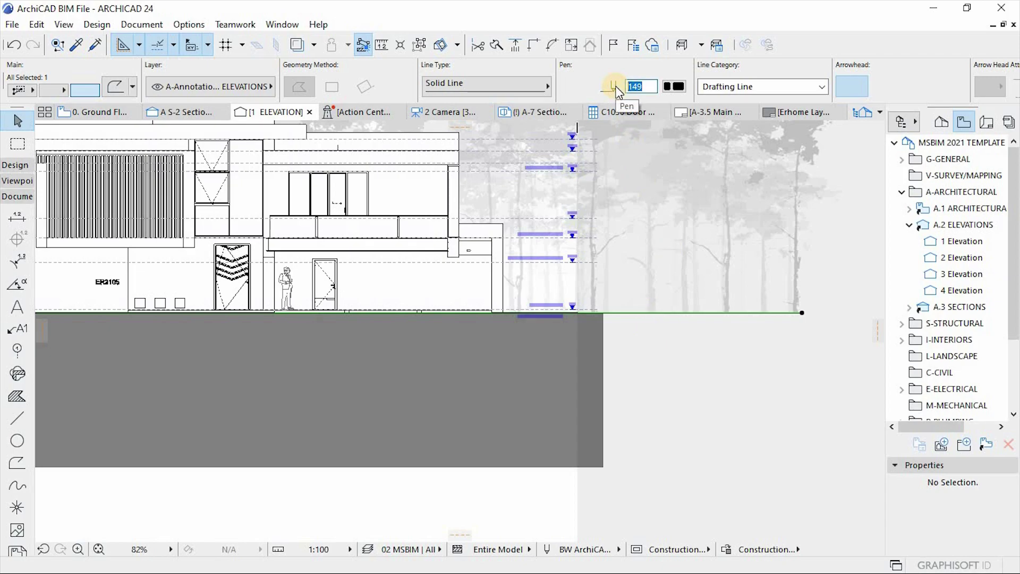
scroll(681, 428, "down", 2)
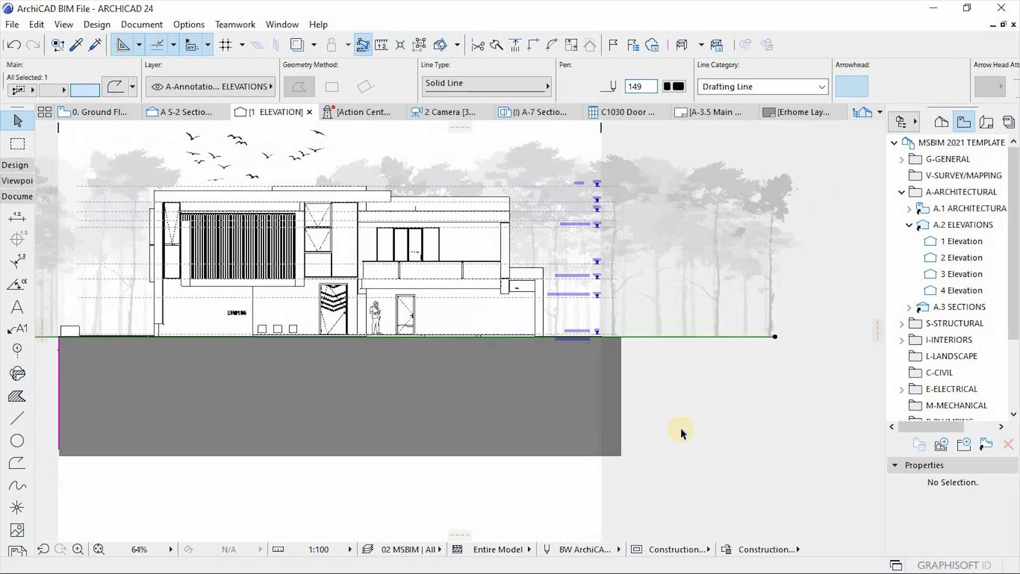
scroll(581, 349, "up", 1)
scroll(694, 415, "down", 1)
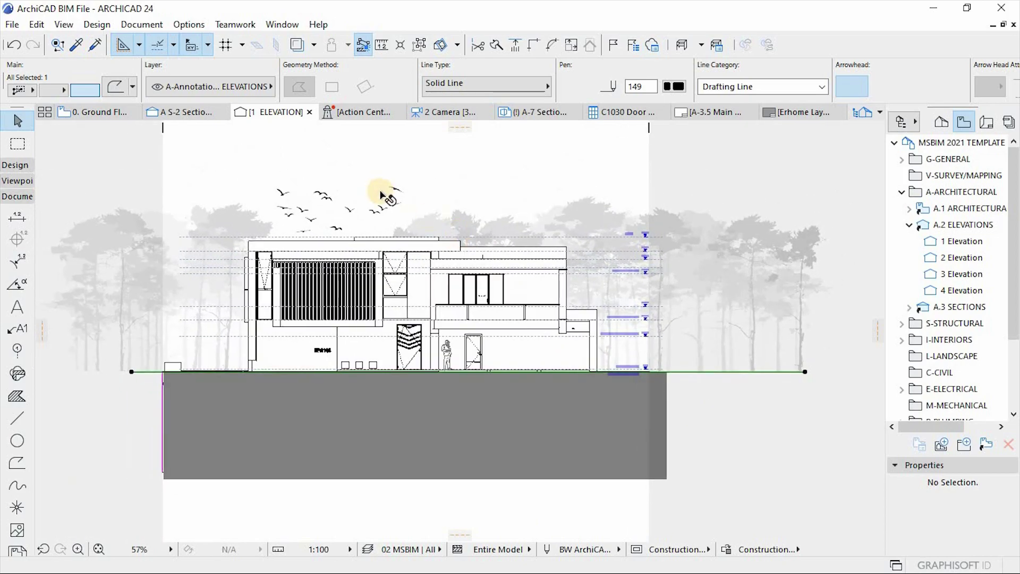
scroll(383, 195, "up", 1)
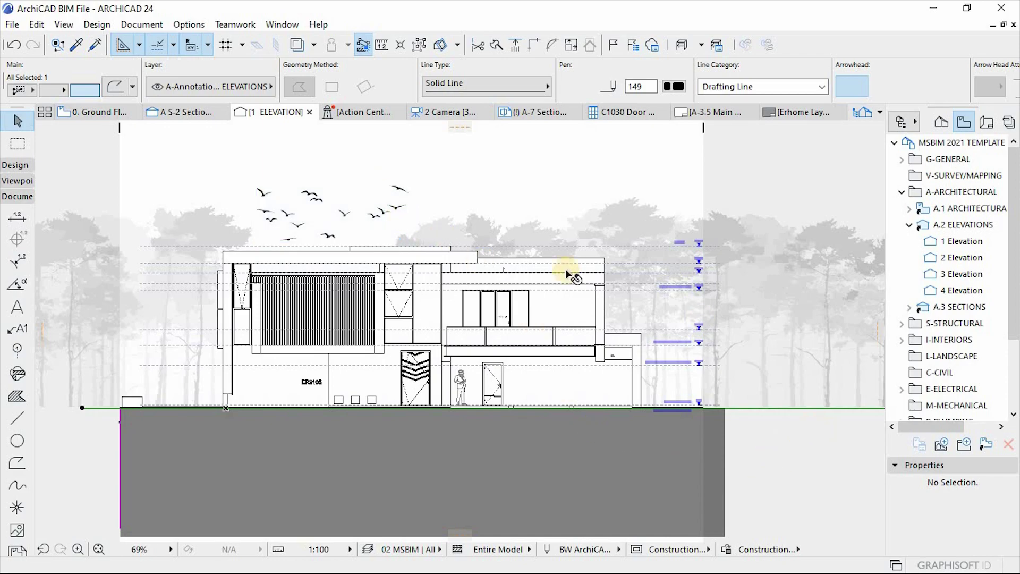
Step: Open the elevation settings of 1 Elevation and expand the Model Display options
left_click(963, 241)
right_click(964, 244)
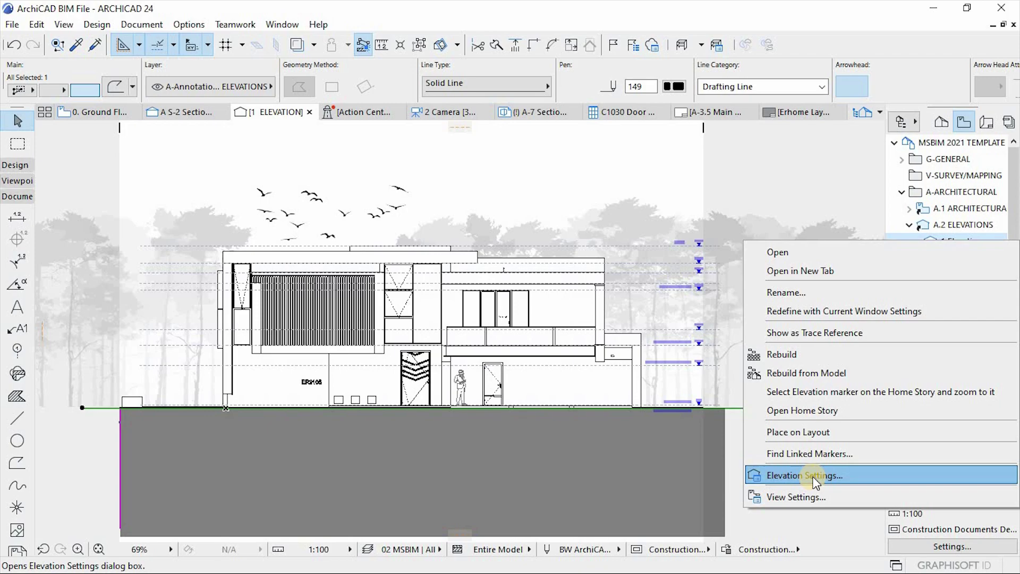
left_click(736, 181)
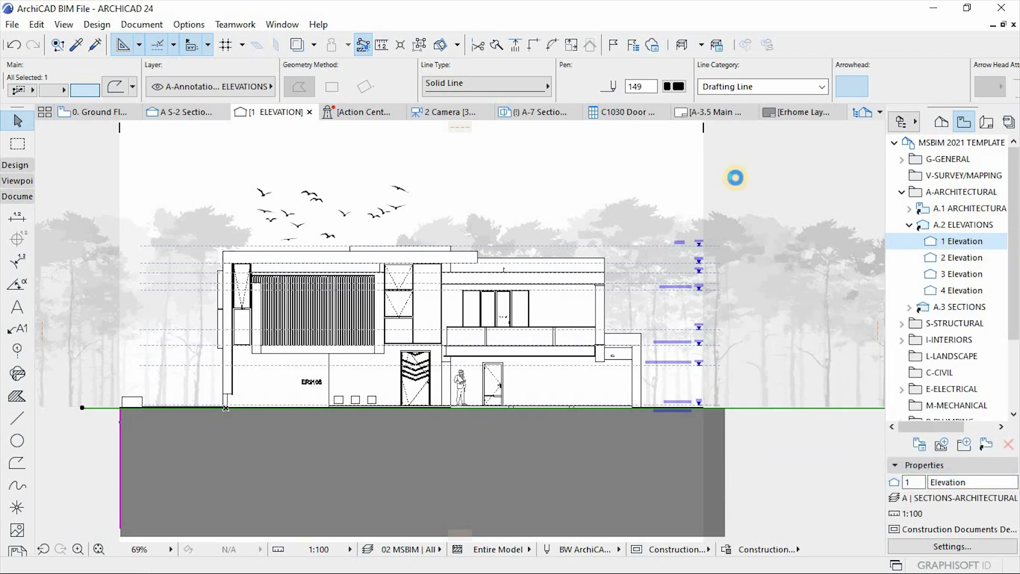
key("ctrl+t")
left_click_drag(586, 31, 611, 142)
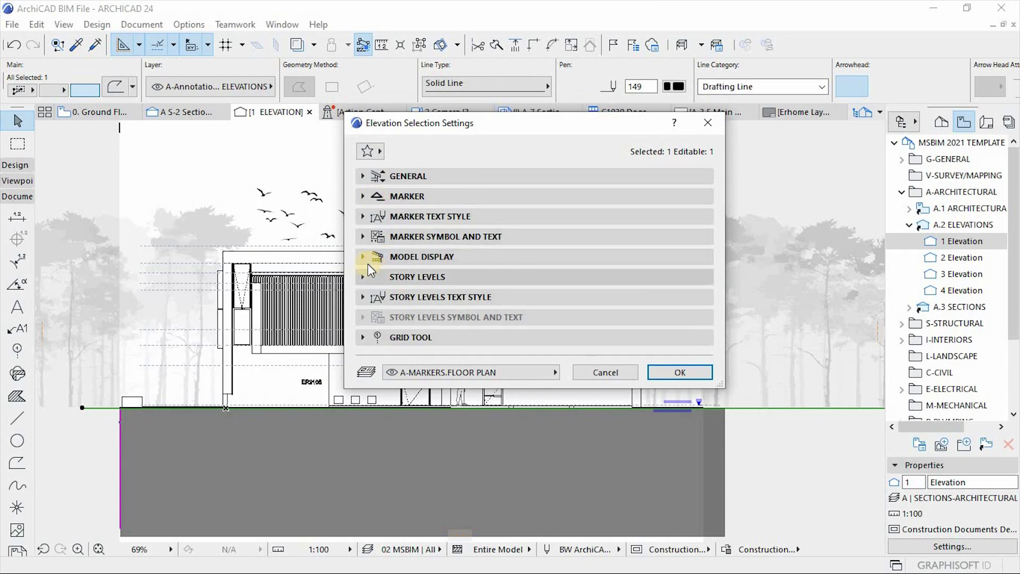
left_click(361, 257)
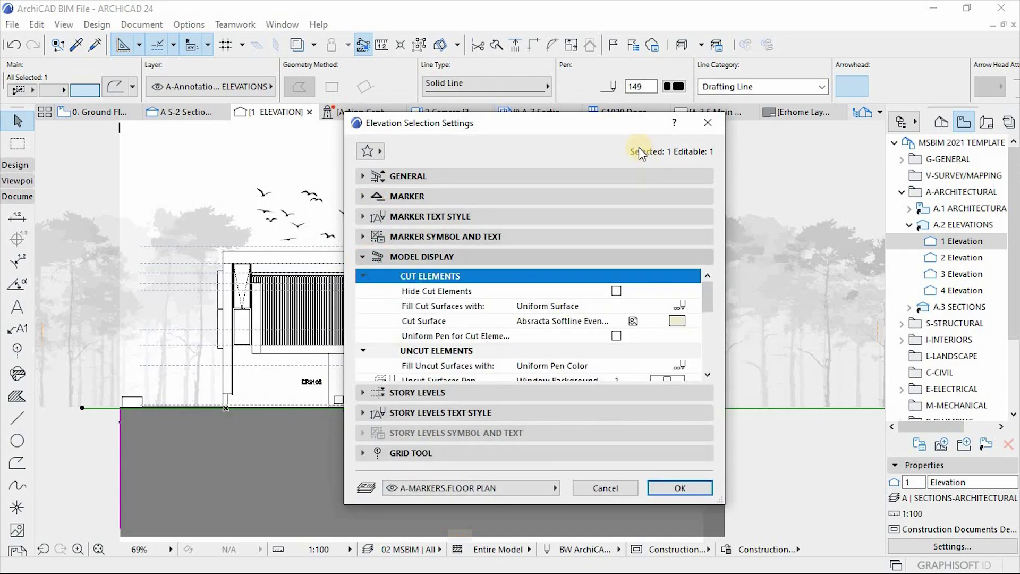
Step: Fill the elevation's cut surfaces with Own Surface Colors (Non-Shaded) in the Cut Elements settings
left_click_drag(596, 129, 597, 96)
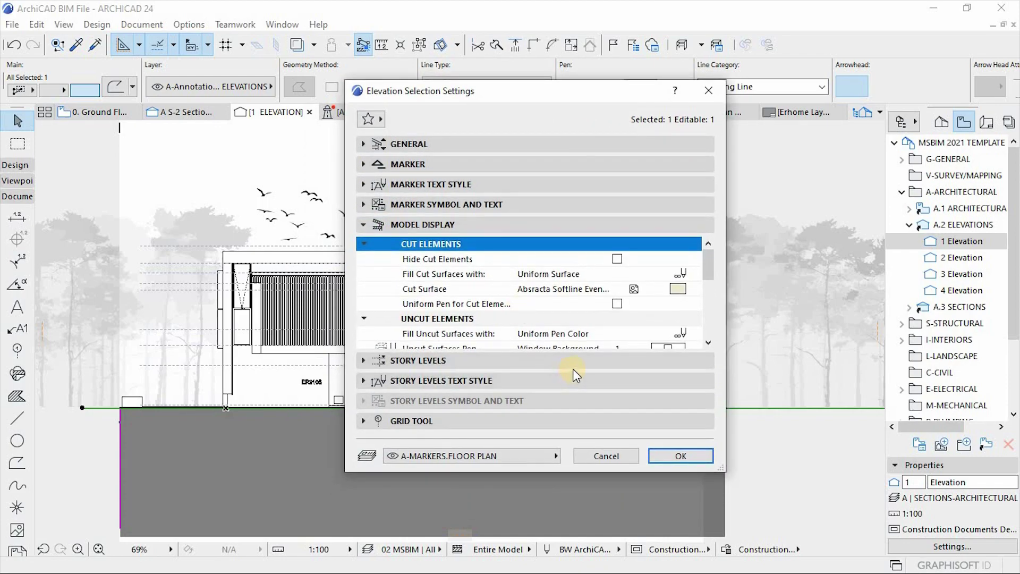
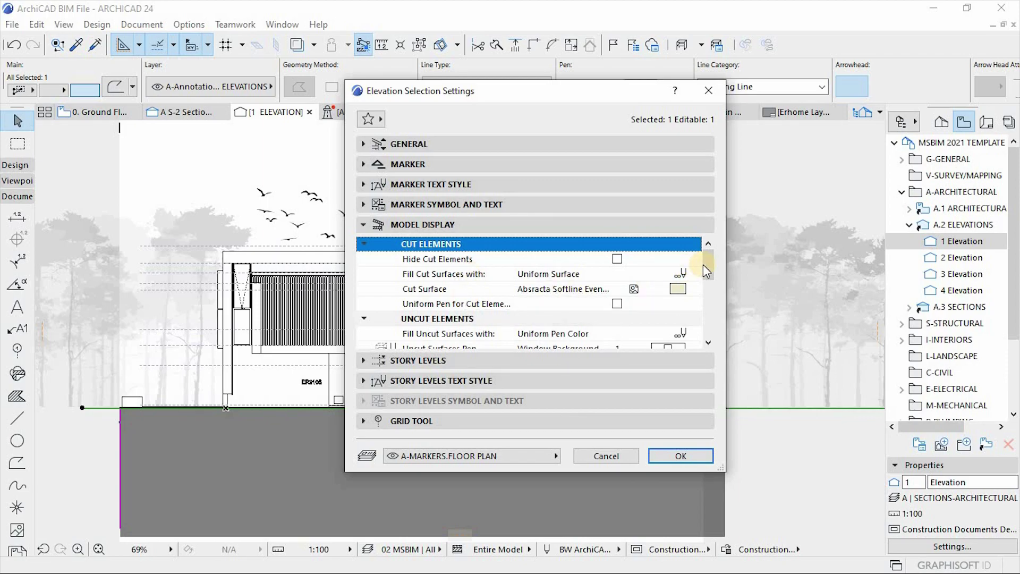
scroll(707, 268, "down", 1)
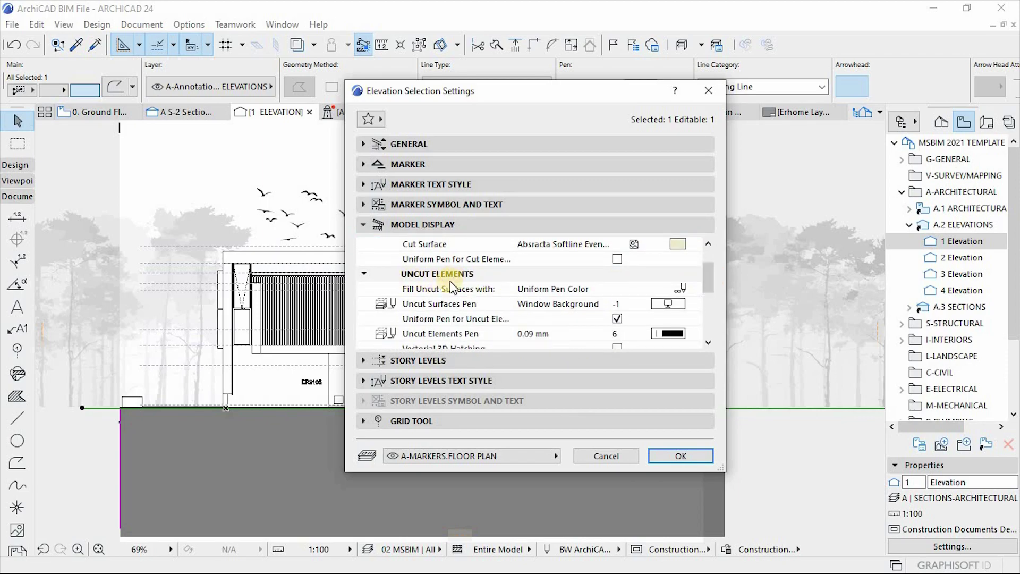
left_click(709, 277)
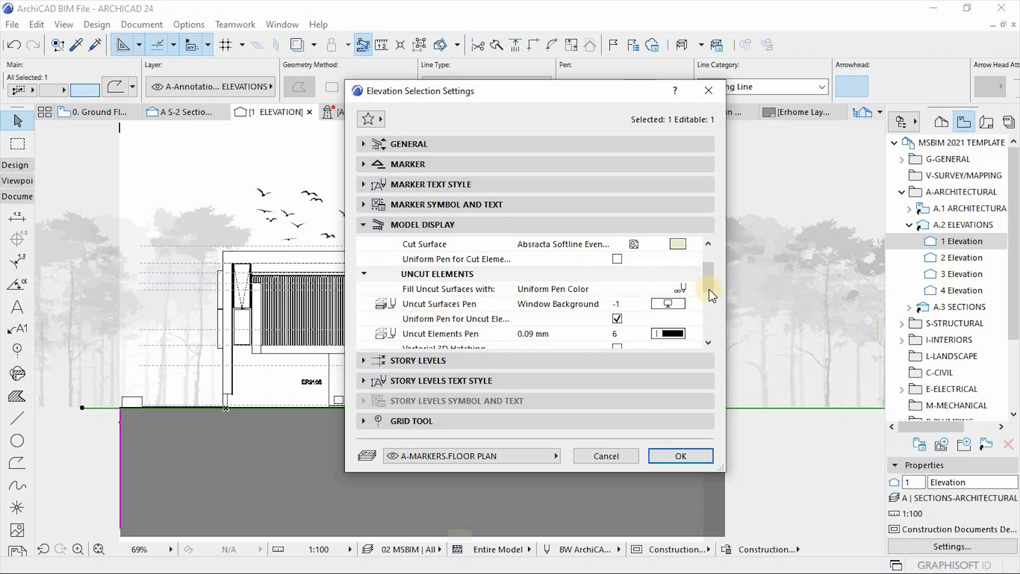
left_click_drag(709, 290, 709, 263)
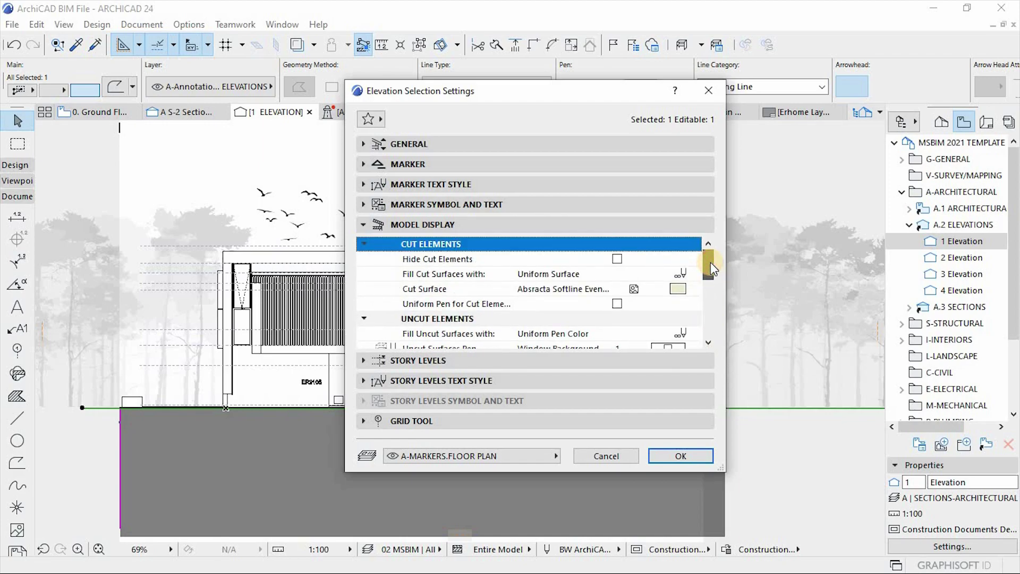
left_click(425, 244)
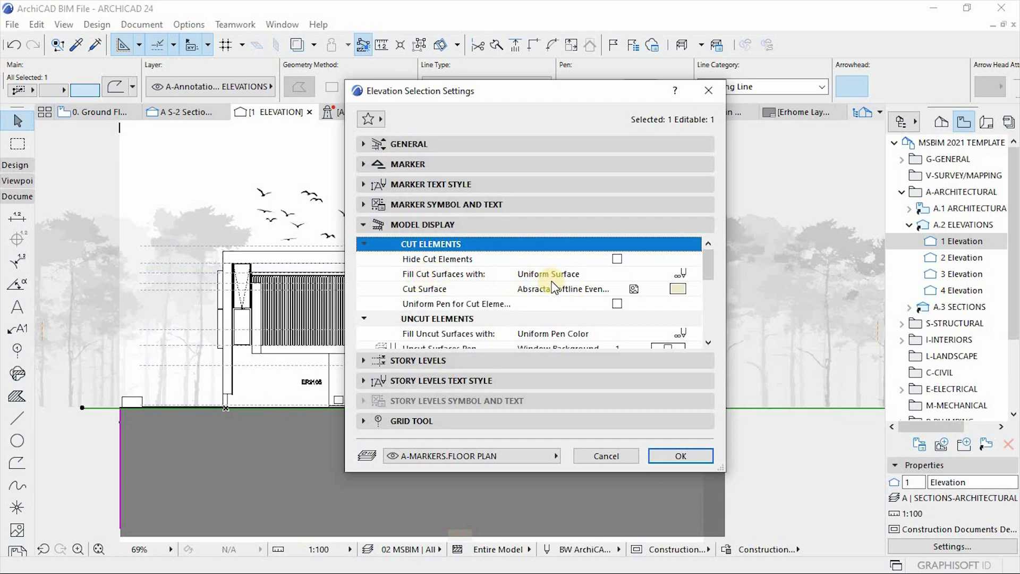
left_click(688, 273)
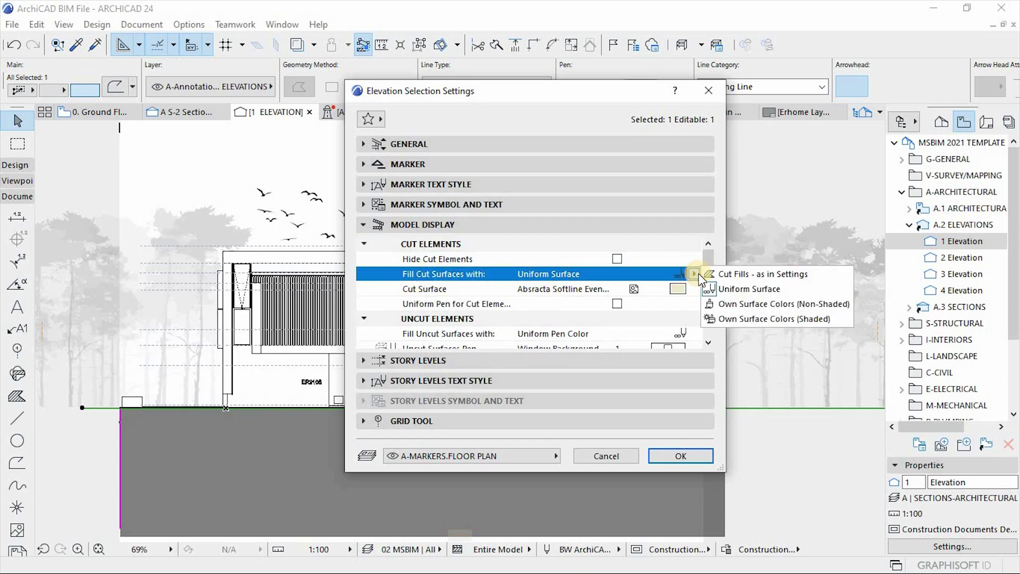
left_click(757, 306)
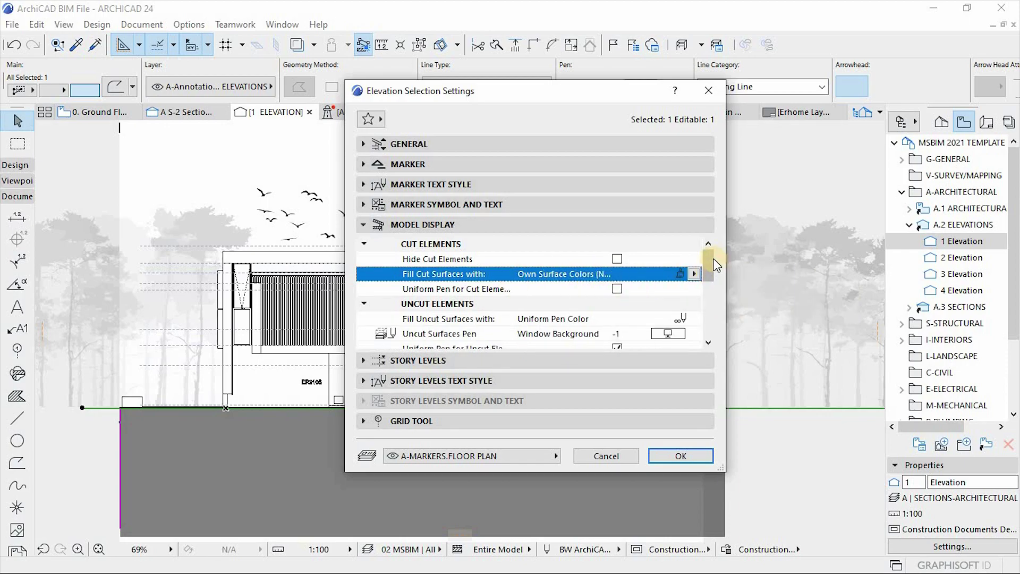
Step: Fill the elevation's uncut surfaces with Own Surface Colors (Non-Shaded)
left_click_drag(710, 258, 714, 274)
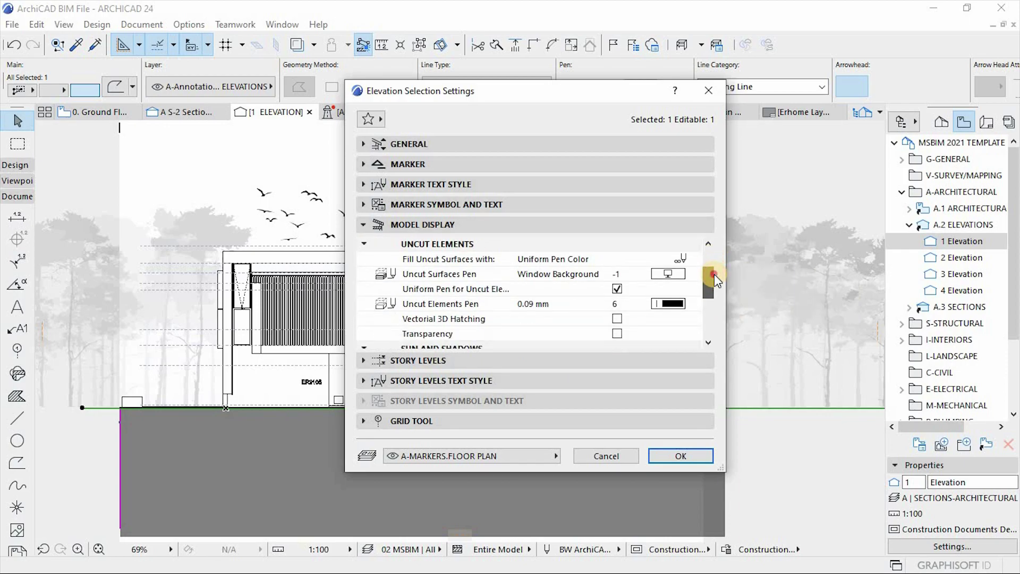
left_click(683, 259)
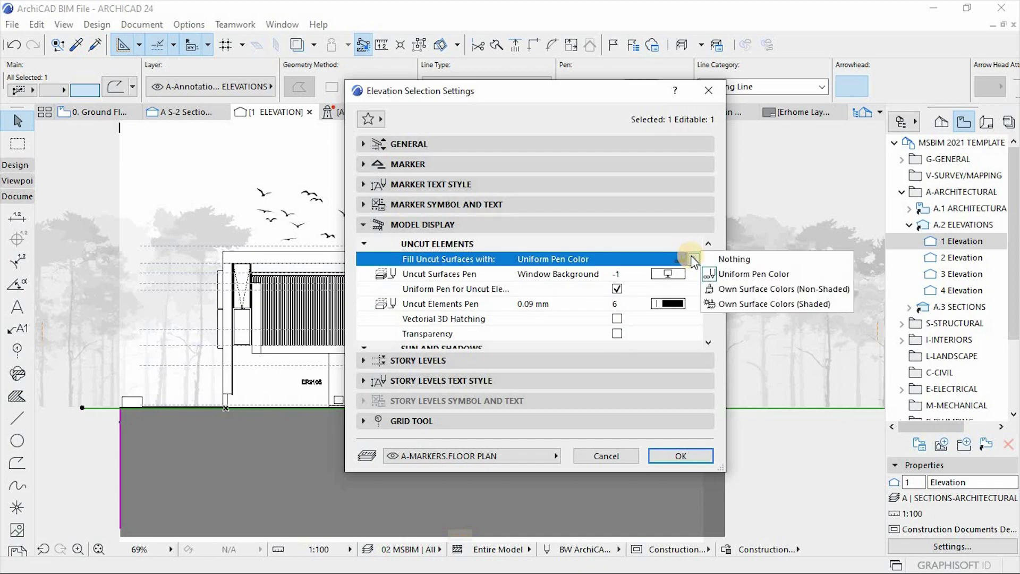
left_click(768, 292)
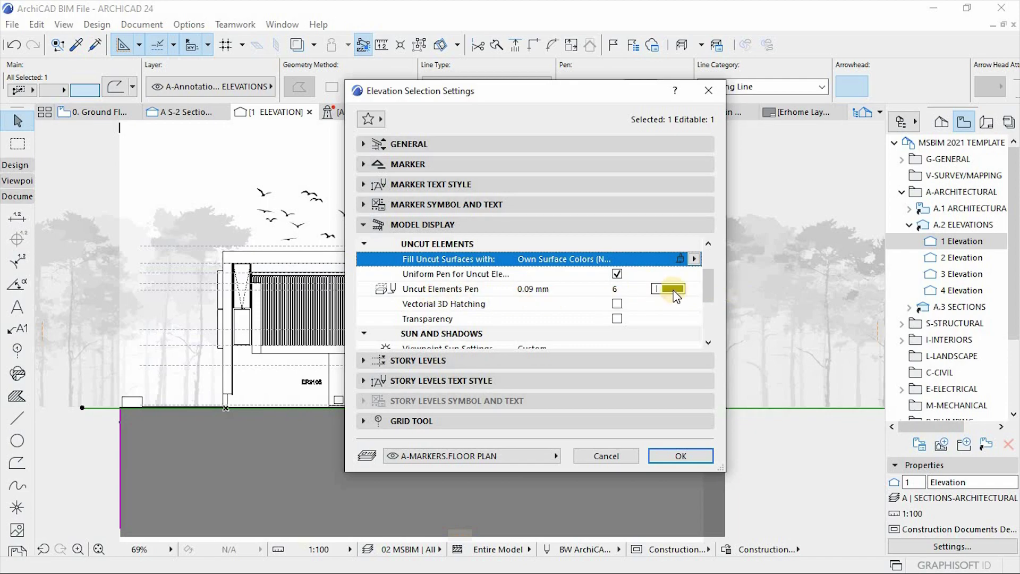
Step: Switch off the uniform pen for uncut elements and switch it back on
left_click(617, 274)
left_click_drag(710, 275, 716, 262)
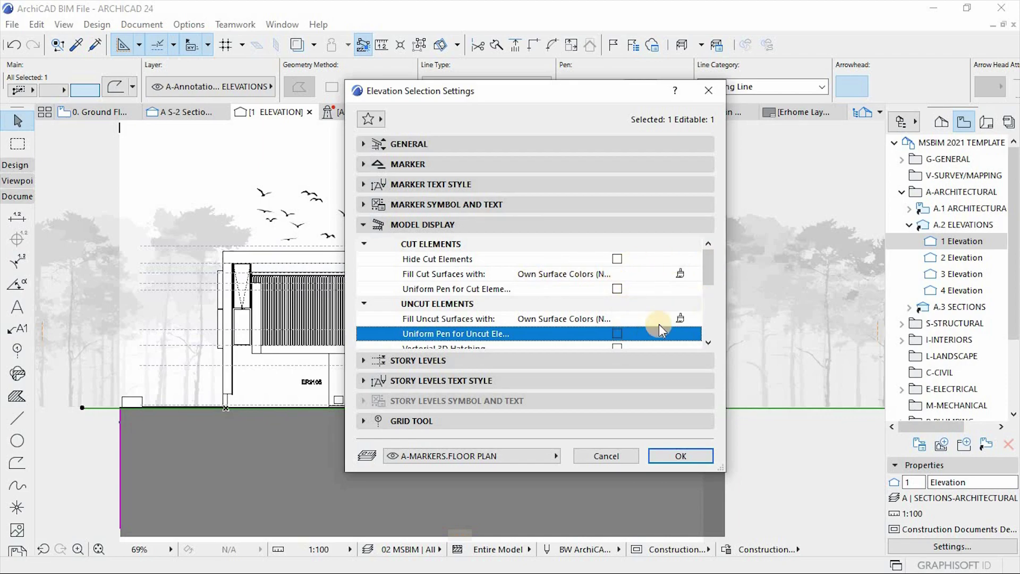
scroll(706, 277, "down", 2)
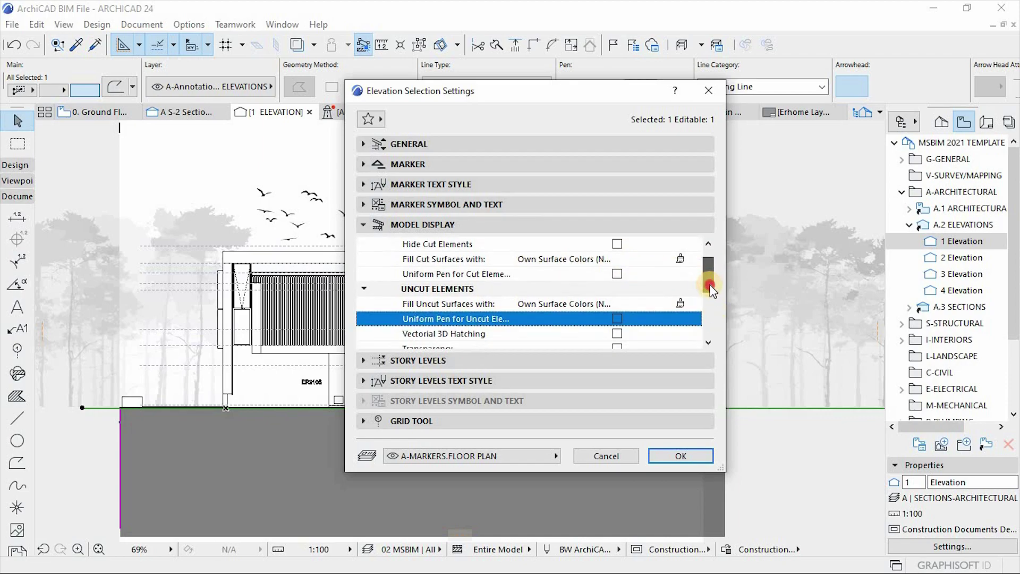
left_click(619, 274)
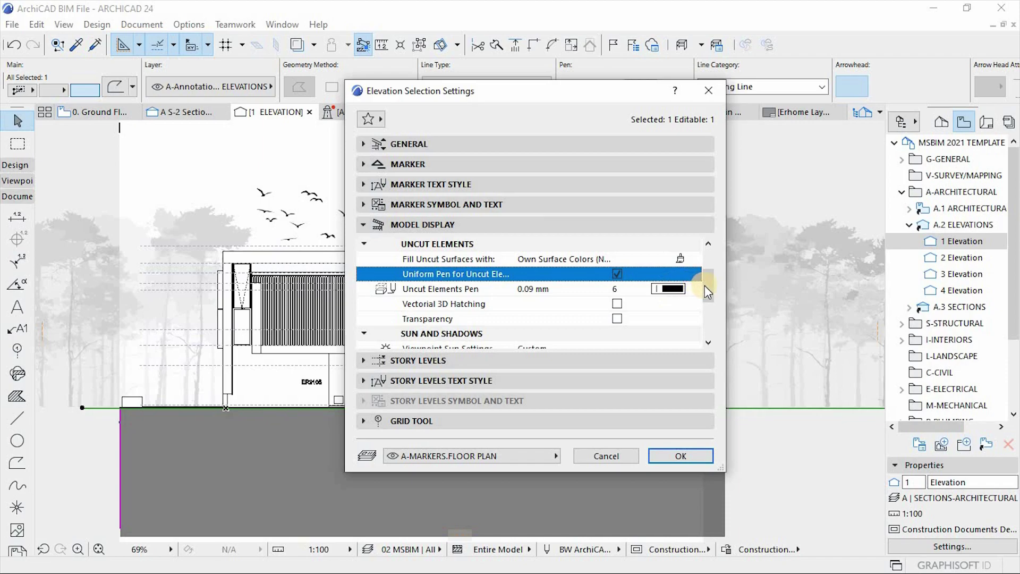
Step: Enable Vectorial 3D Hatching and Transparency for the elevation's uncut elements
left_click_drag(705, 285, 709, 291)
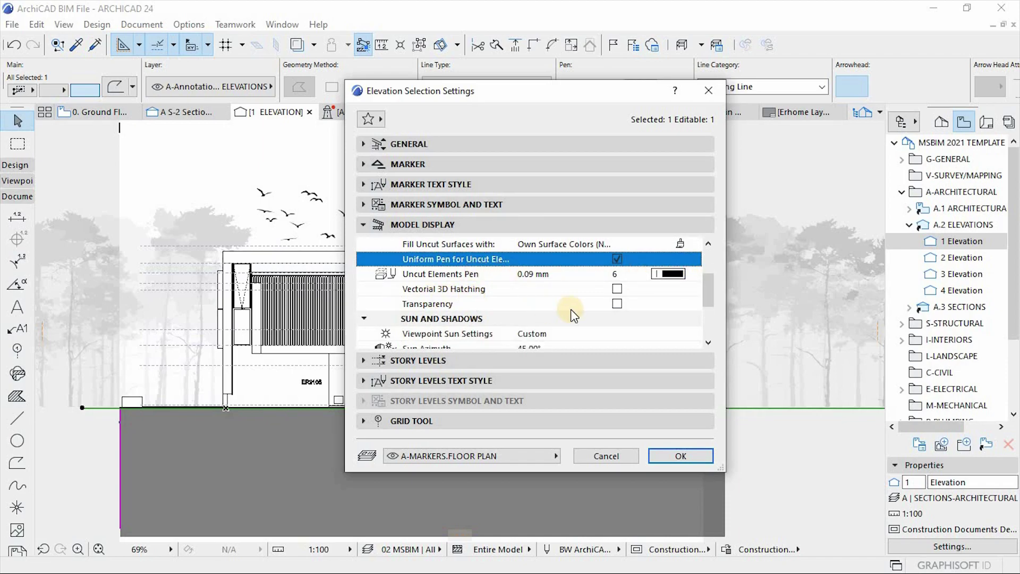
left_click(617, 288)
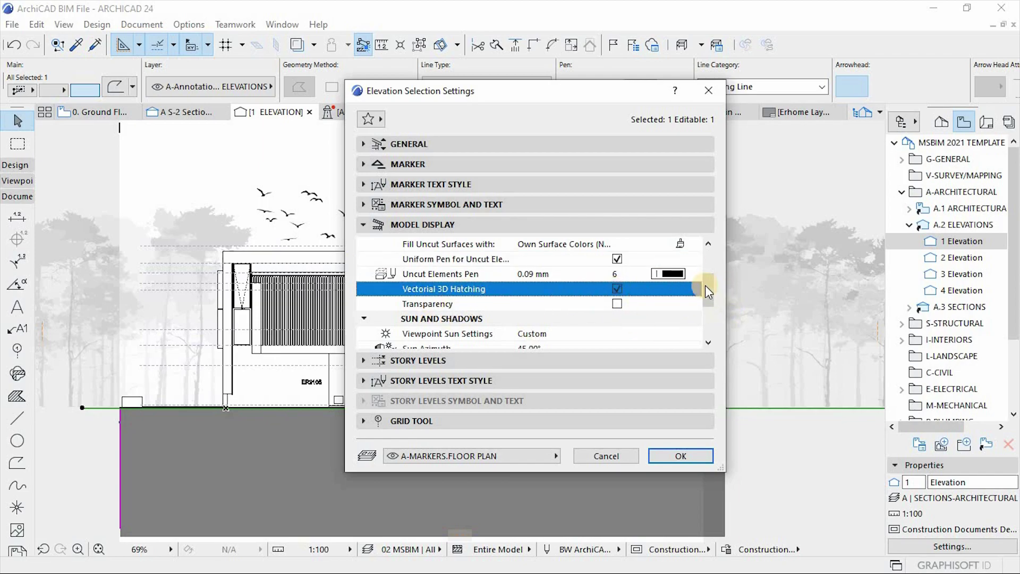
left_click_drag(707, 290, 709, 291)
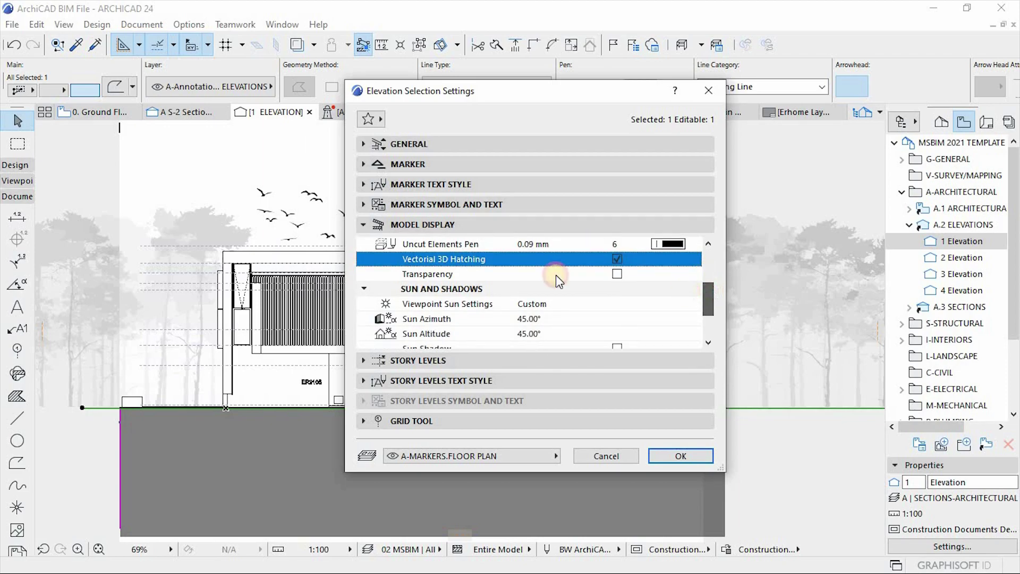
left_click(617, 273)
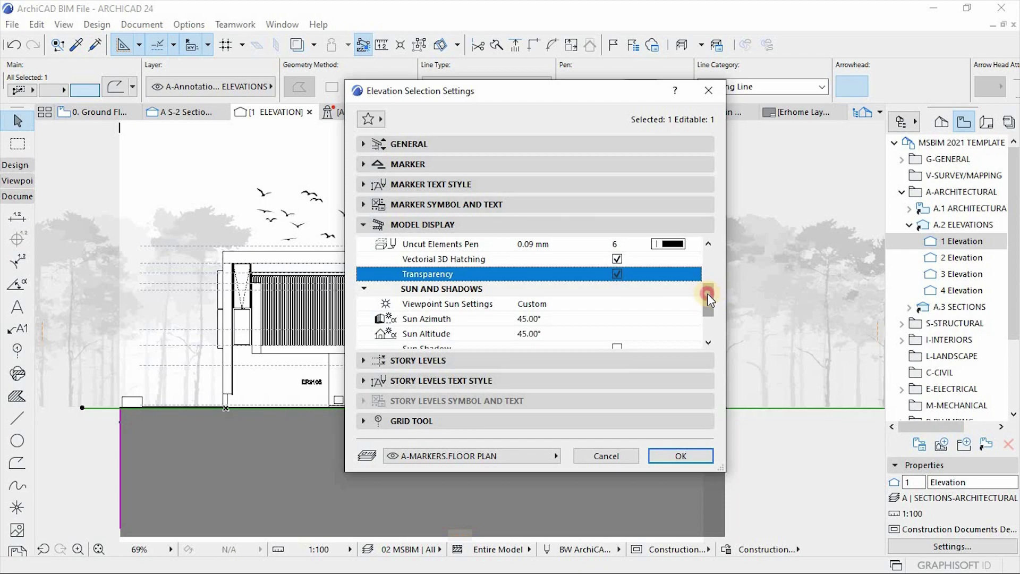
Step: Turn on Sun Shadow with fill pen 1 (0.30 mm) and apply the elevation settings
left_click_drag(706, 293, 708, 306)
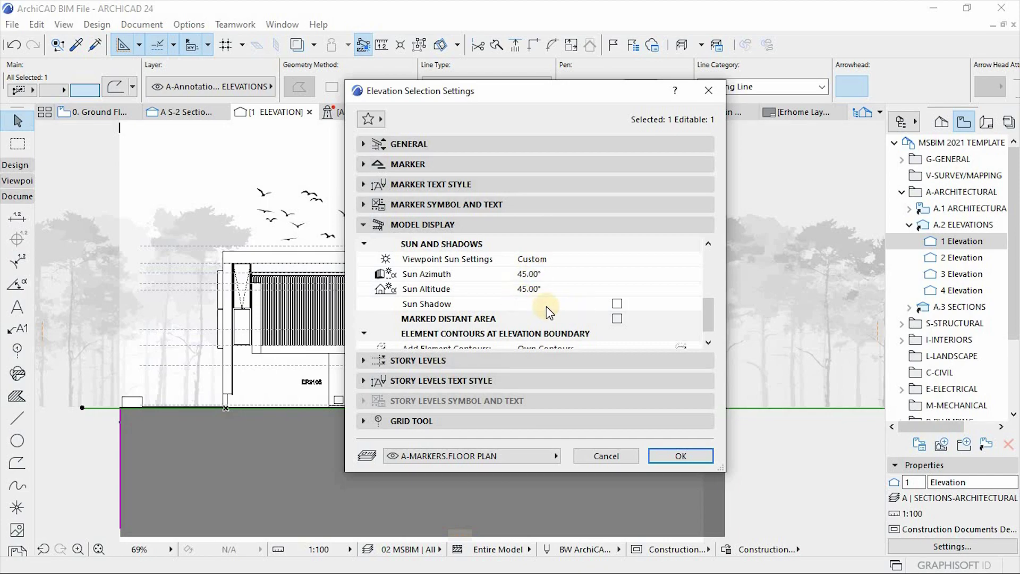
left_click(616, 305)
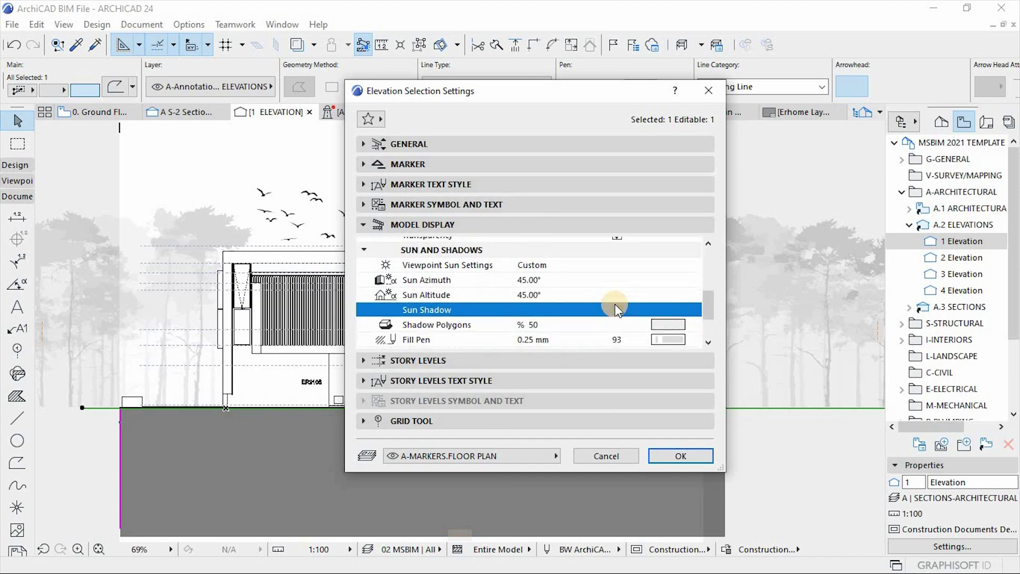
left_click_drag(705, 301, 709, 309)
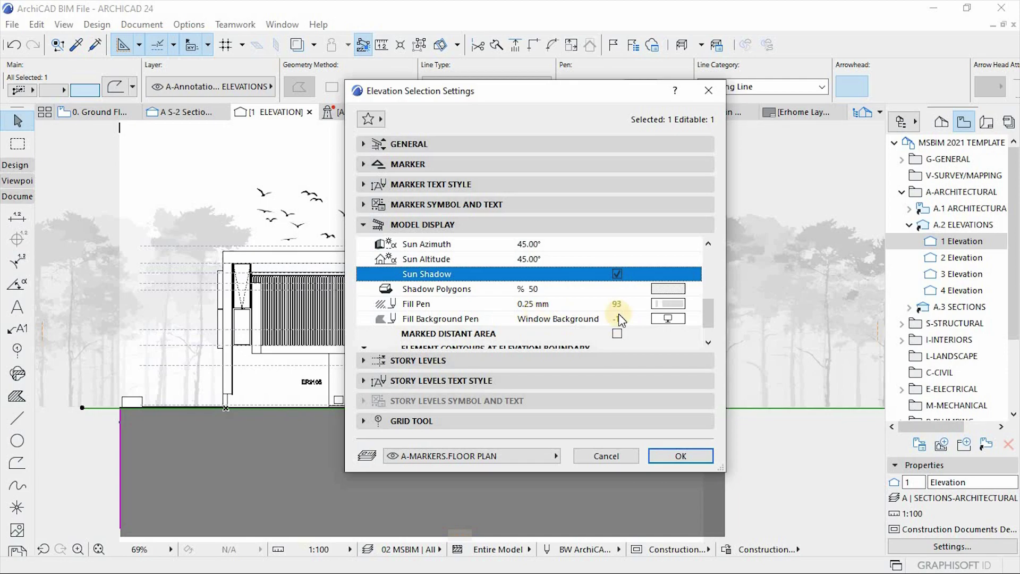
left_click(667, 304)
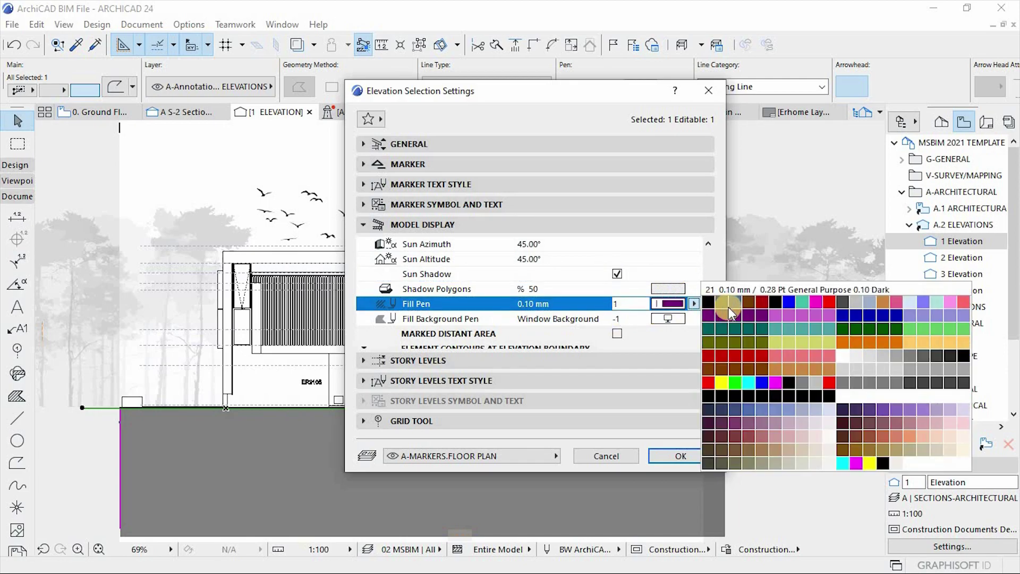
left_click(707, 300)
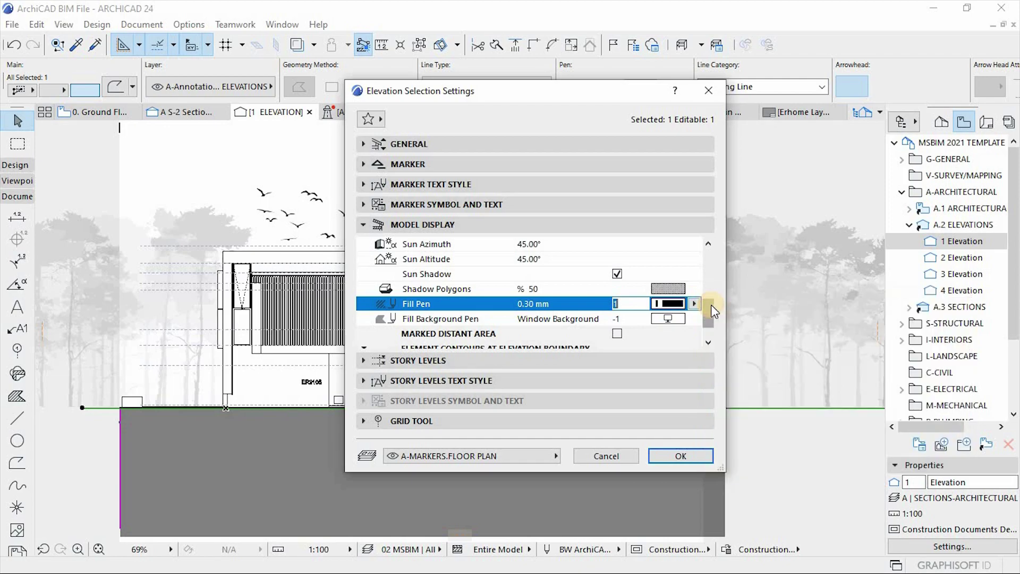
left_click_drag(709, 309, 715, 261)
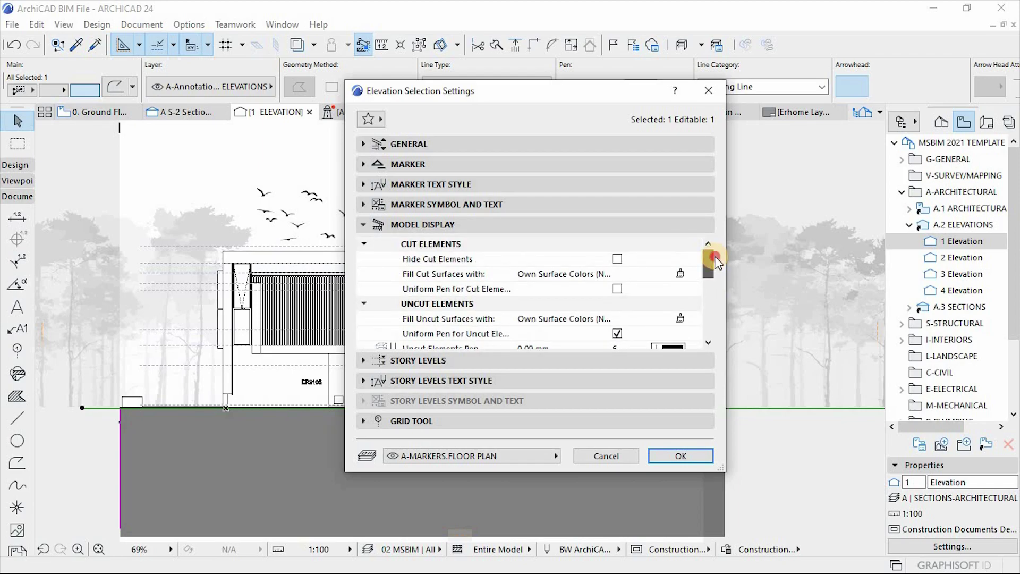
left_click(679, 455)
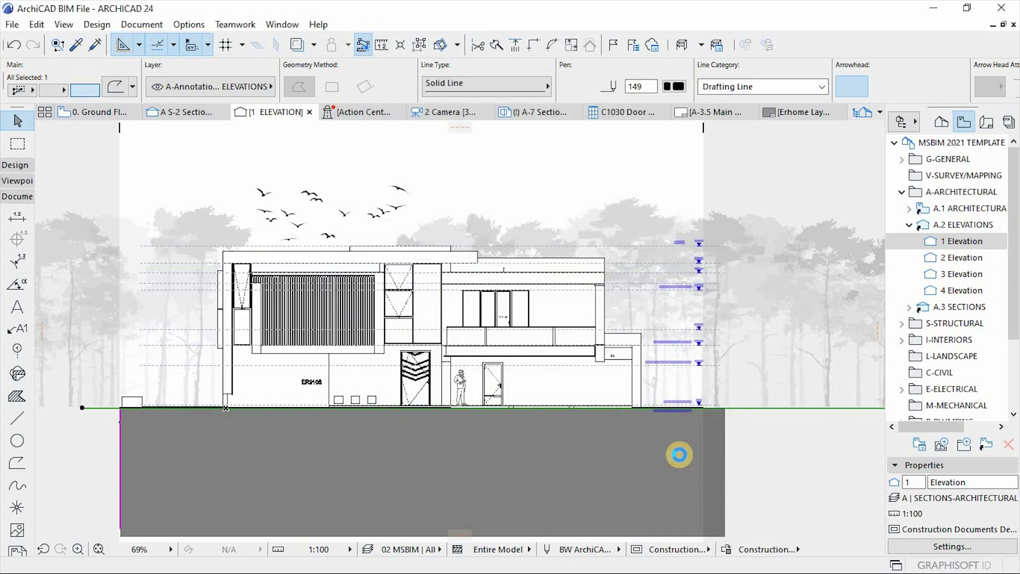
left_click(679, 454)
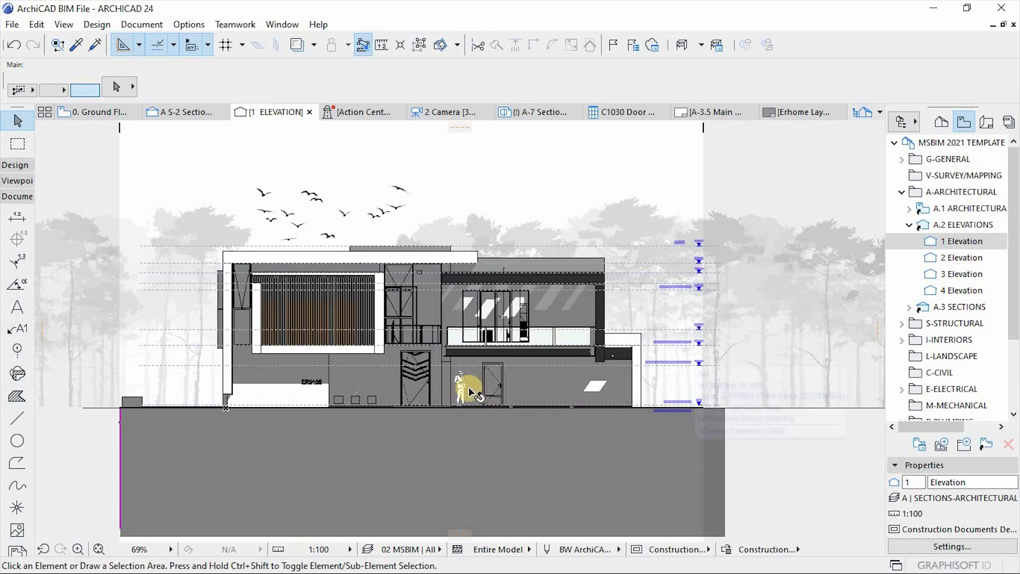
Step: Set the Sun Shadow polygons of 1 Elevation to the % 25 fill
scroll(361, 375, "up", 3)
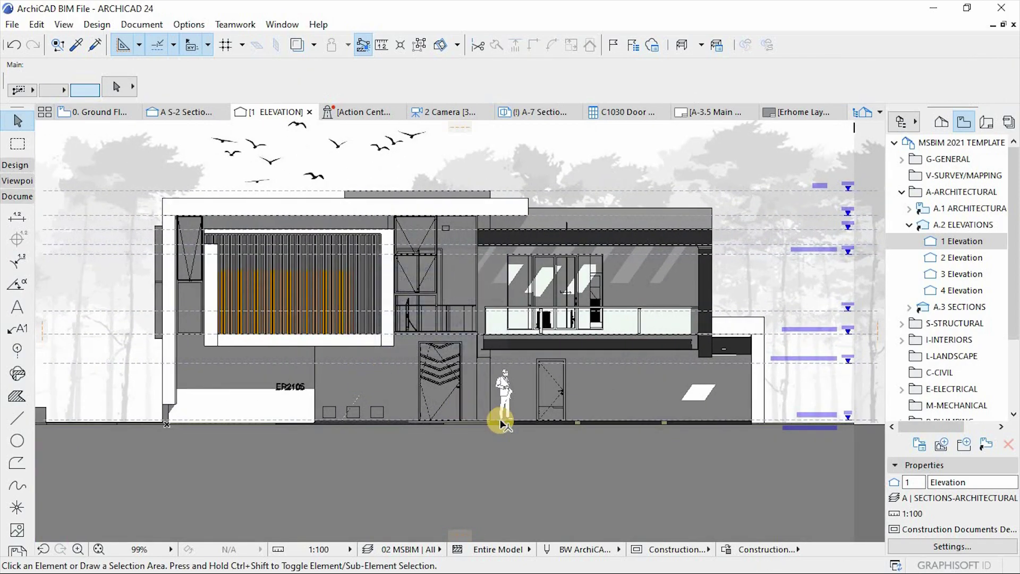
scroll(466, 320, "up", 2)
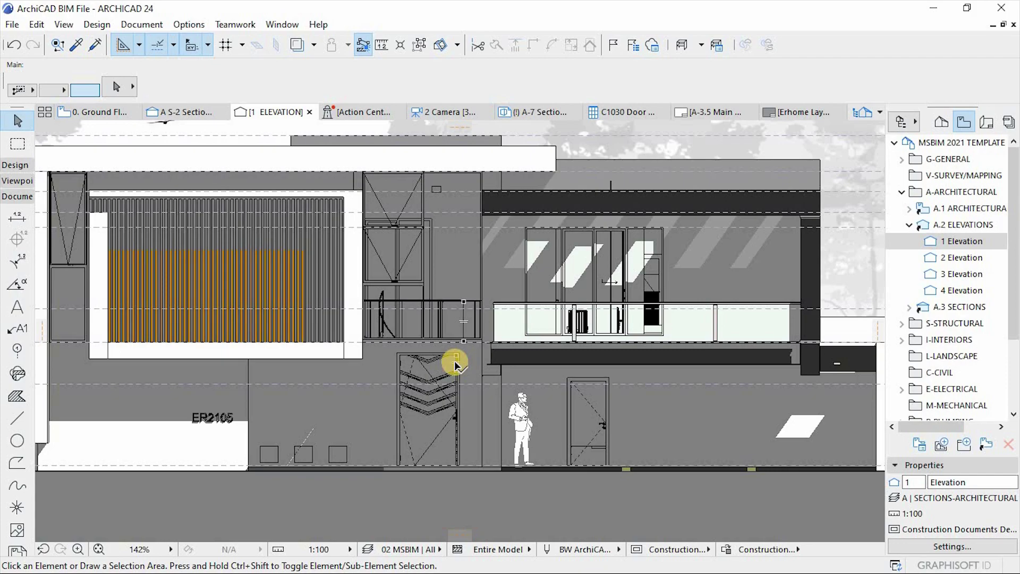
scroll(448, 369, "down", 2)
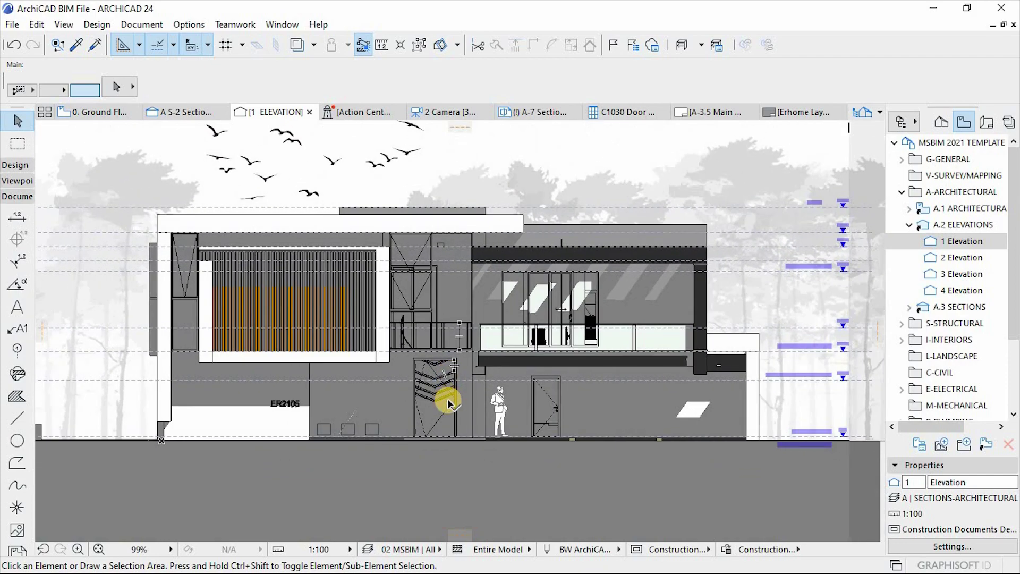
scroll(467, 393, "down", 2)
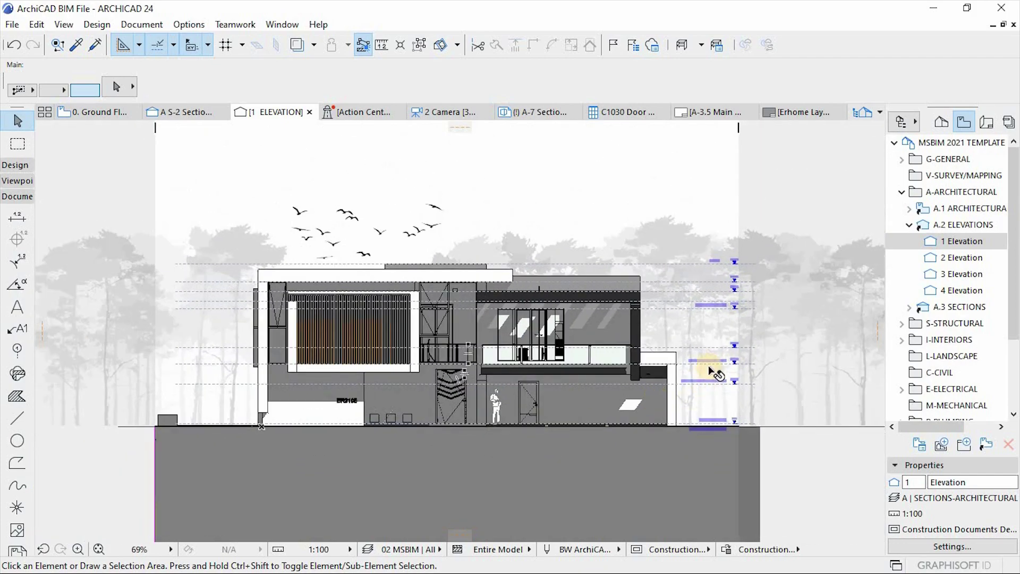
scroll(610, 311, "up", 2)
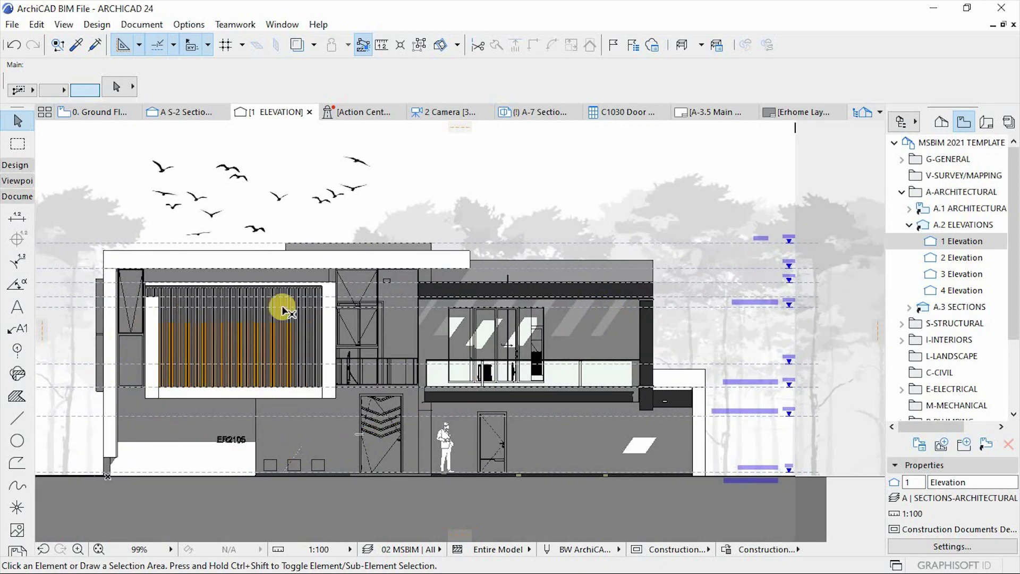
right_click(964, 243)
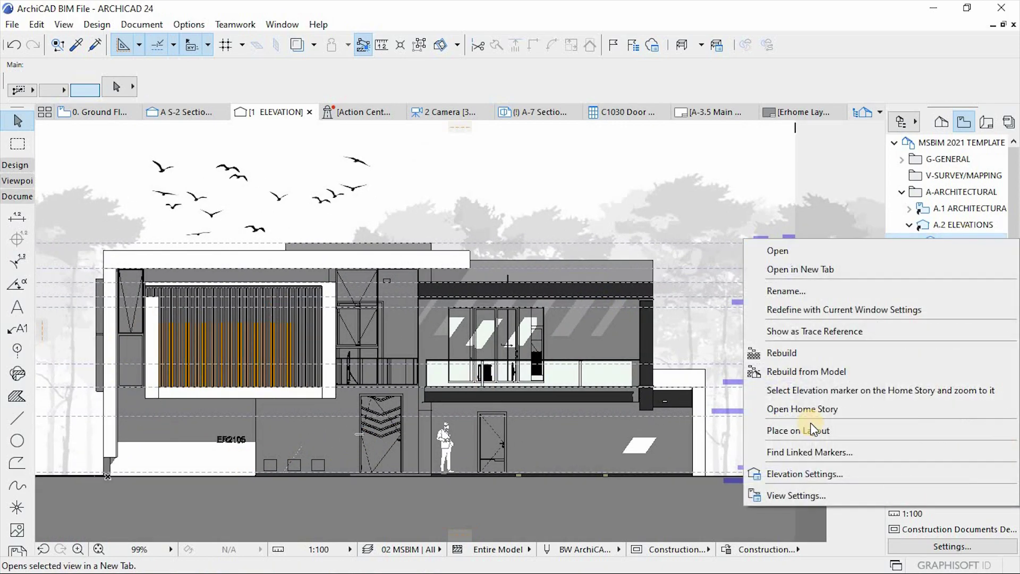
left_click(791, 474)
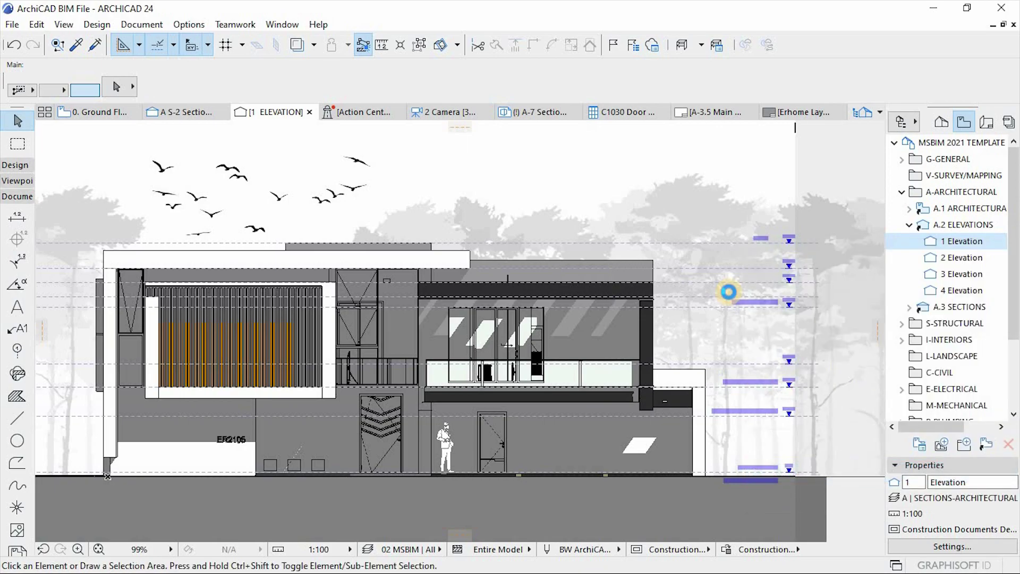
left_click_drag(712, 272, 698, 311)
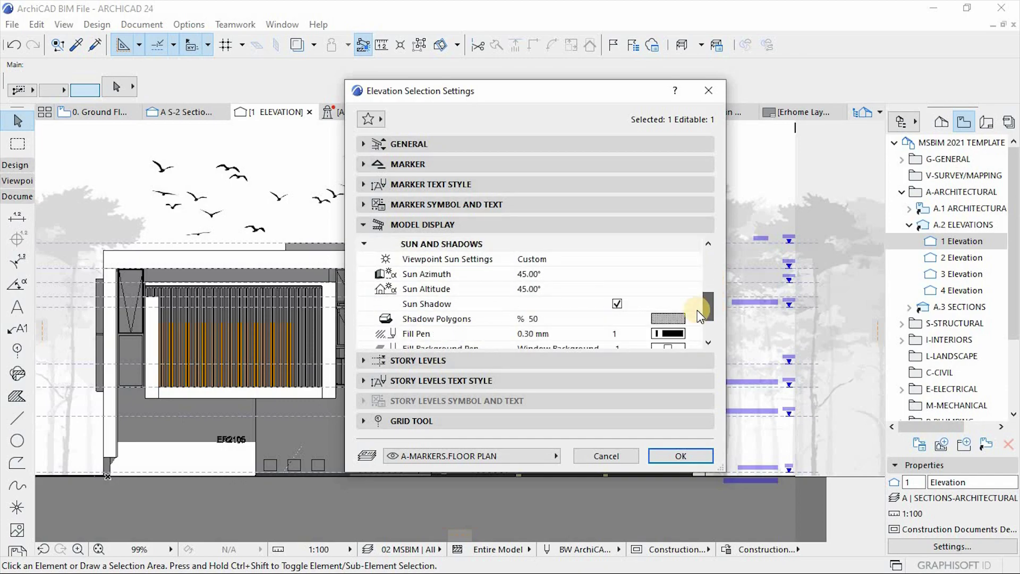
left_click(673, 319)
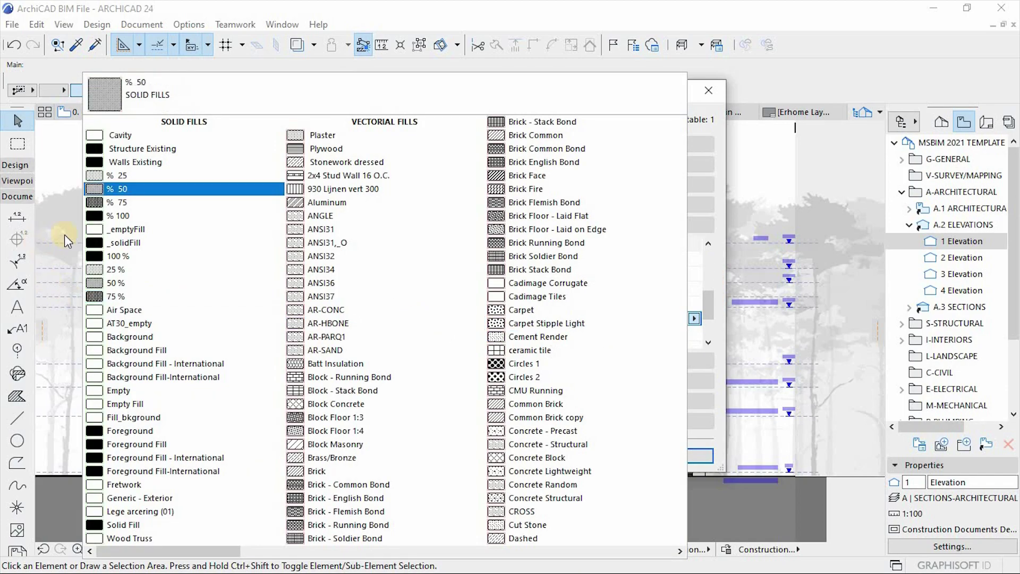
left_click(129, 177)
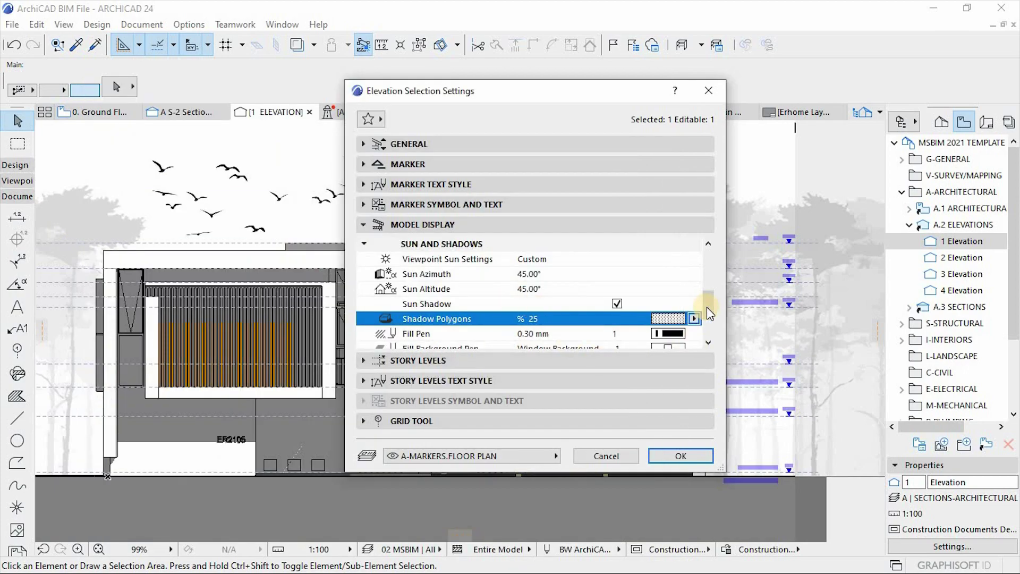
Step: Turn off Transparency and Vectorial 3D Hatching for the elevation's uncut elements and apply the settings
left_click(707, 304)
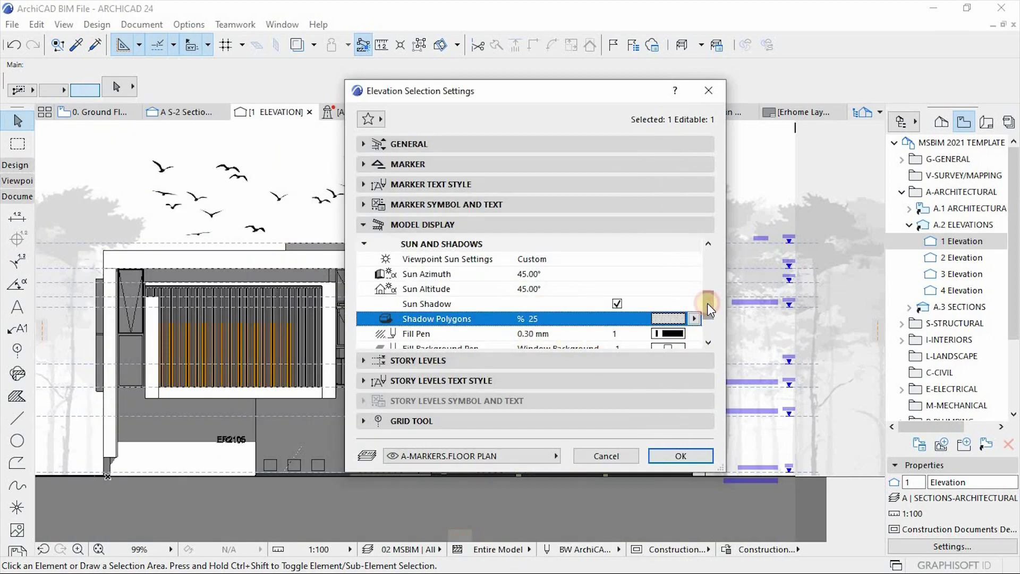
mouse_move(707, 305)
left_mouse_down()
mouse_move(709, 317)
mouse_move(711, 303)
left_mouse_up()
left_click_drag(710, 293, 711, 290)
left_click(614, 276)
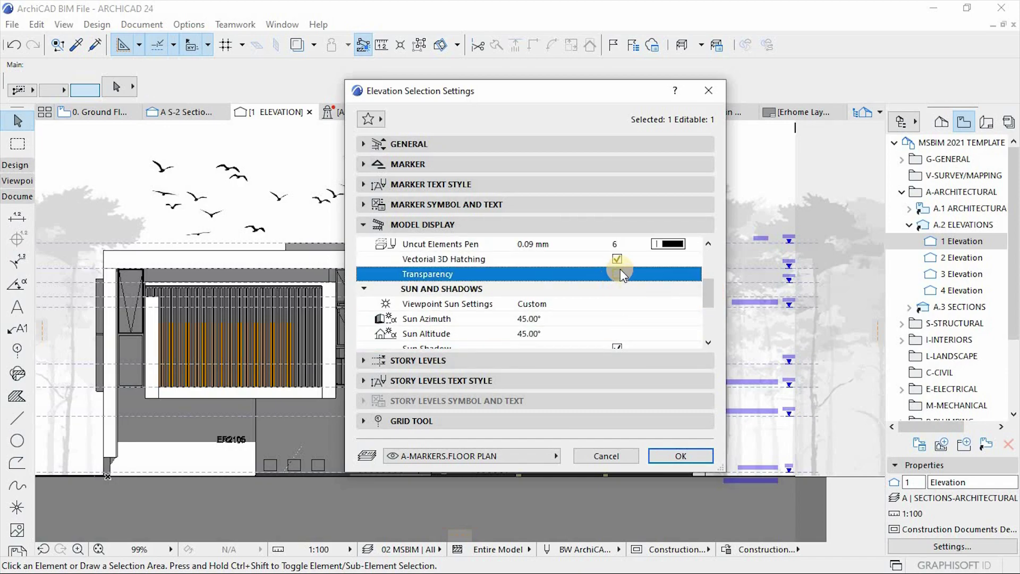
left_click(616, 260)
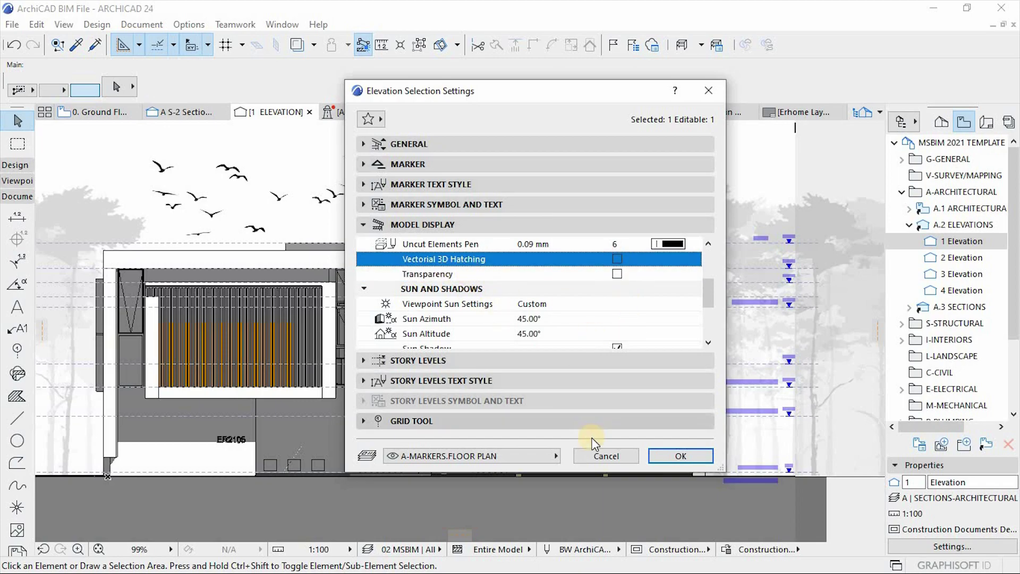
left_click(679, 455)
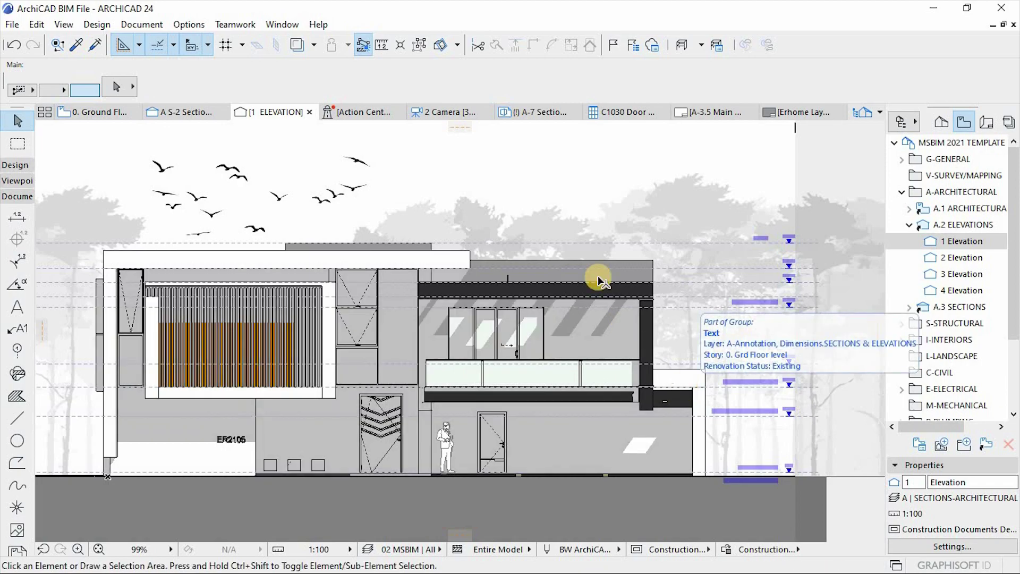
Step: Examine the front elevation's facade and sun shadows, both as a whole and up close
scroll(579, 244, "down", 1)
scroll(436, 345, "down", 1)
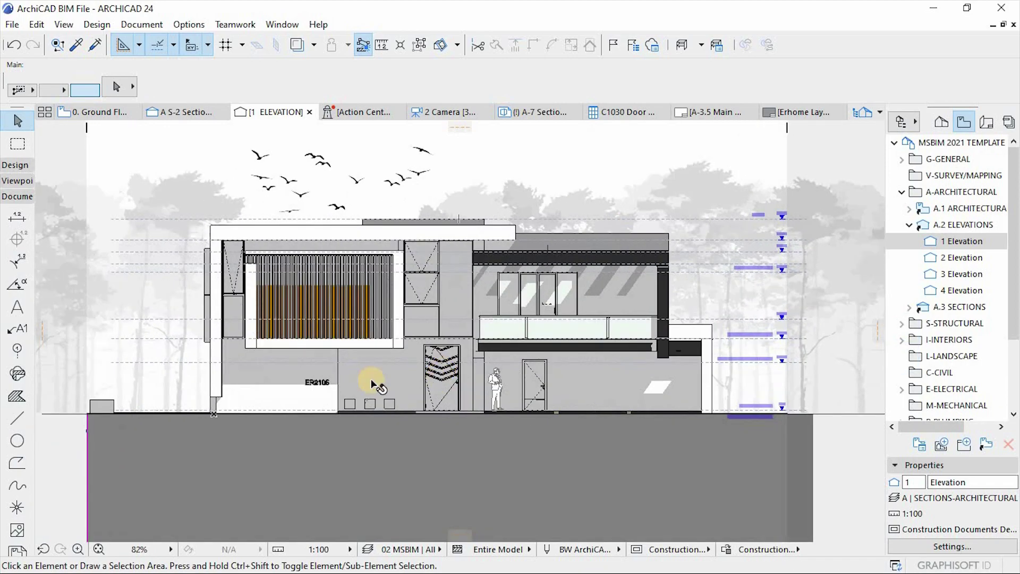
scroll(462, 287, "up", 3)
scroll(494, 202, "up", 1)
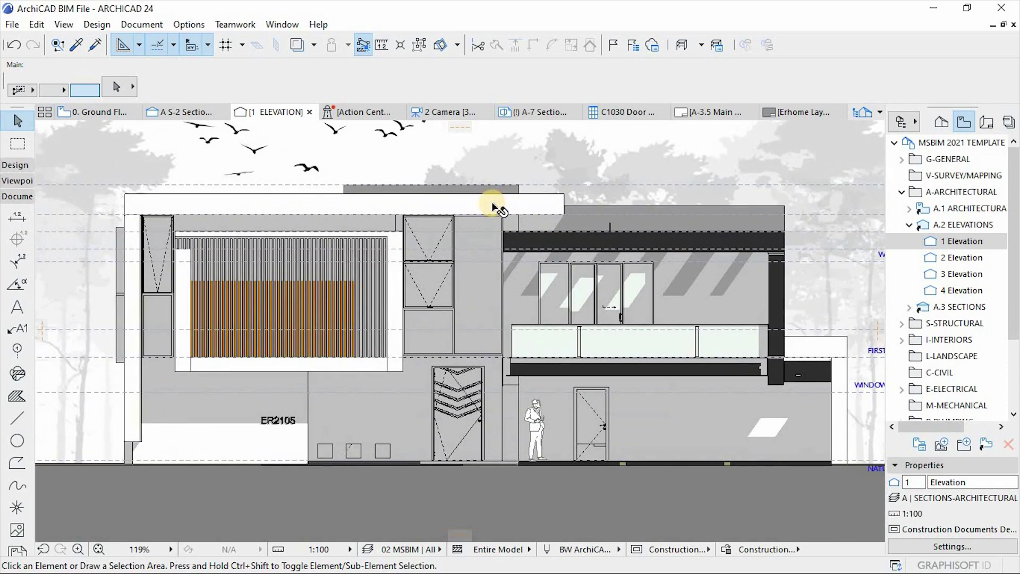
scroll(491, 204, "up", 1)
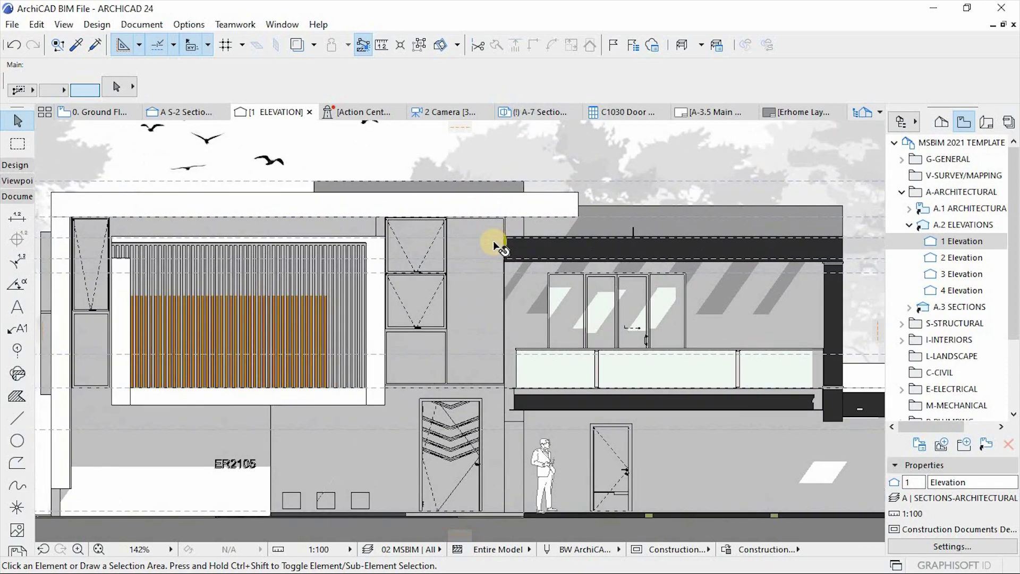
scroll(425, 260, "down", 2)
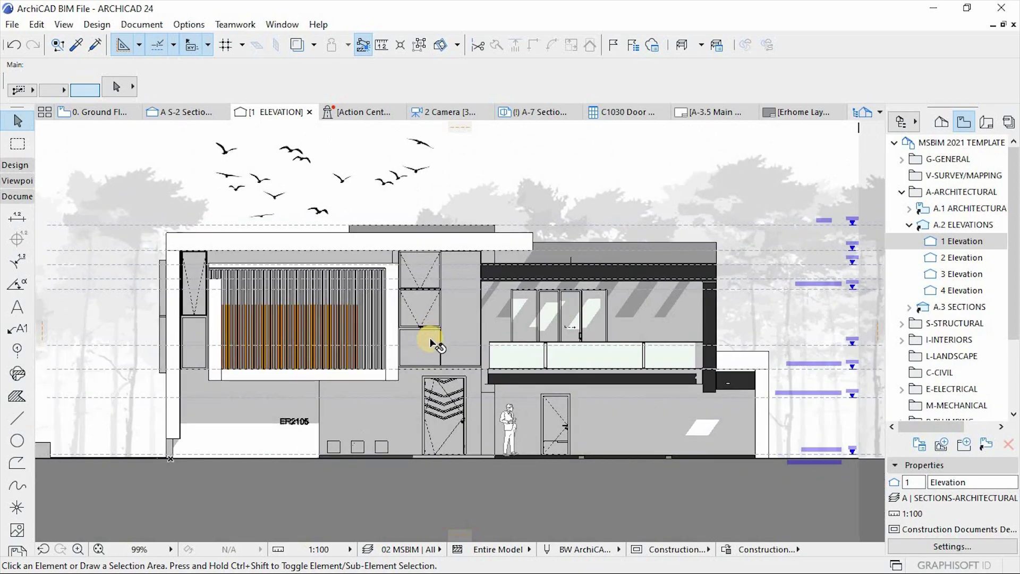
scroll(845, 409, "up", 1)
Step: Turn off Sun Shadow for 1 Elevation and apply the settings
right_click(956, 242)
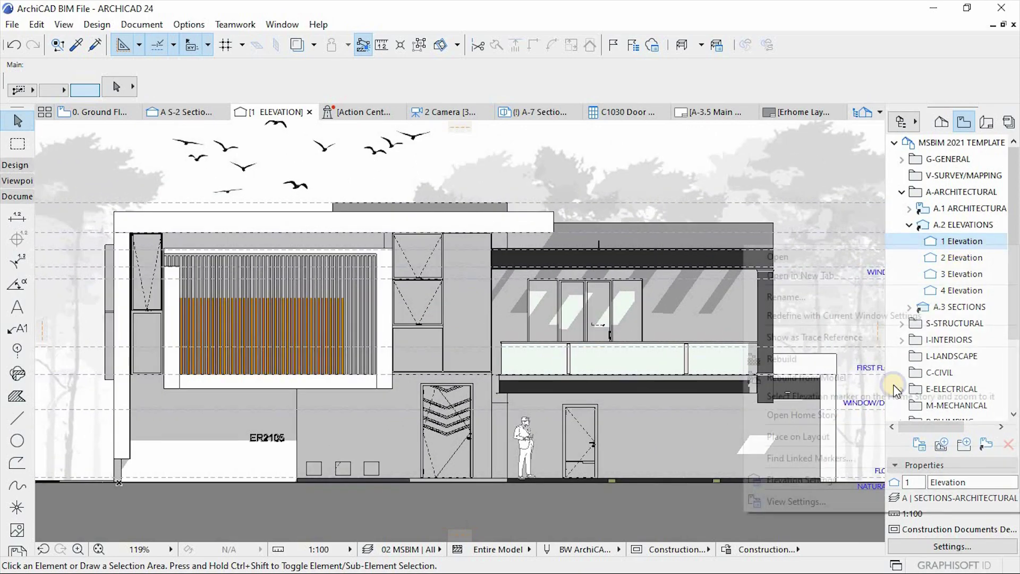
left_click(671, 231)
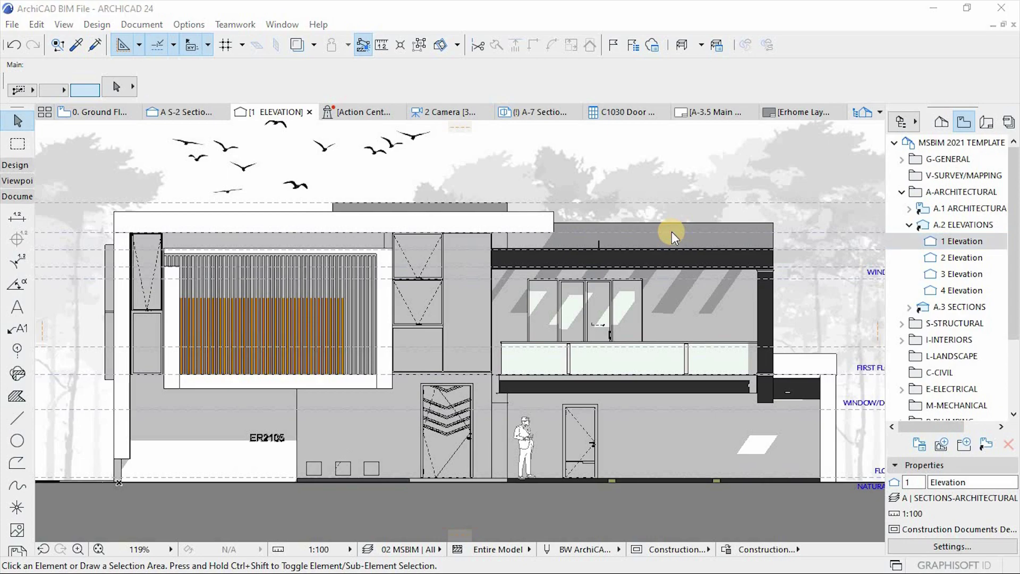
left_click_drag(707, 264, 719, 302)
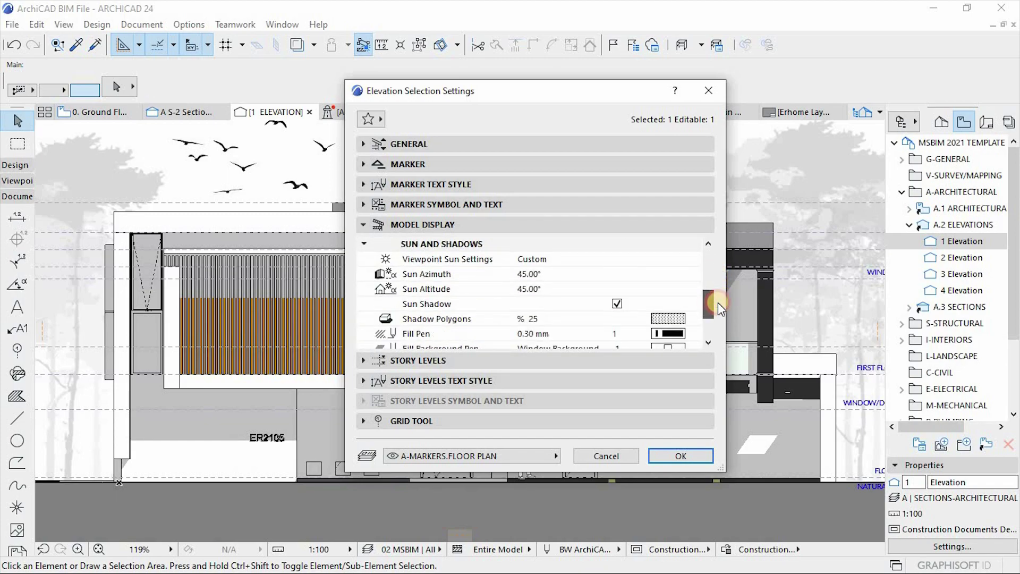
left_click(617, 303)
left_click(680, 456)
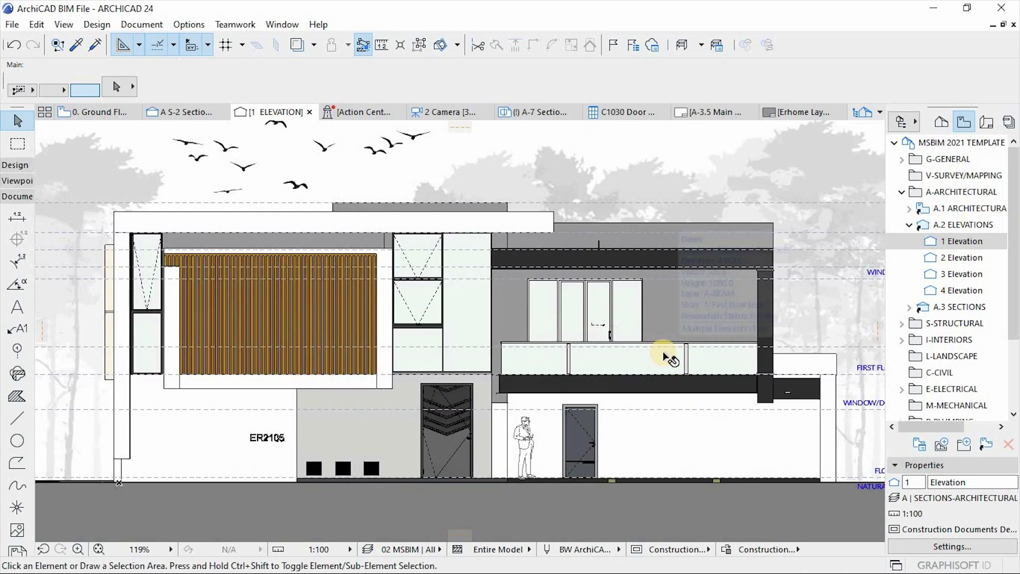
Step: Turn on Transparency for the uncut elements of 1 Elevation
scroll(436, 360, "down", 2)
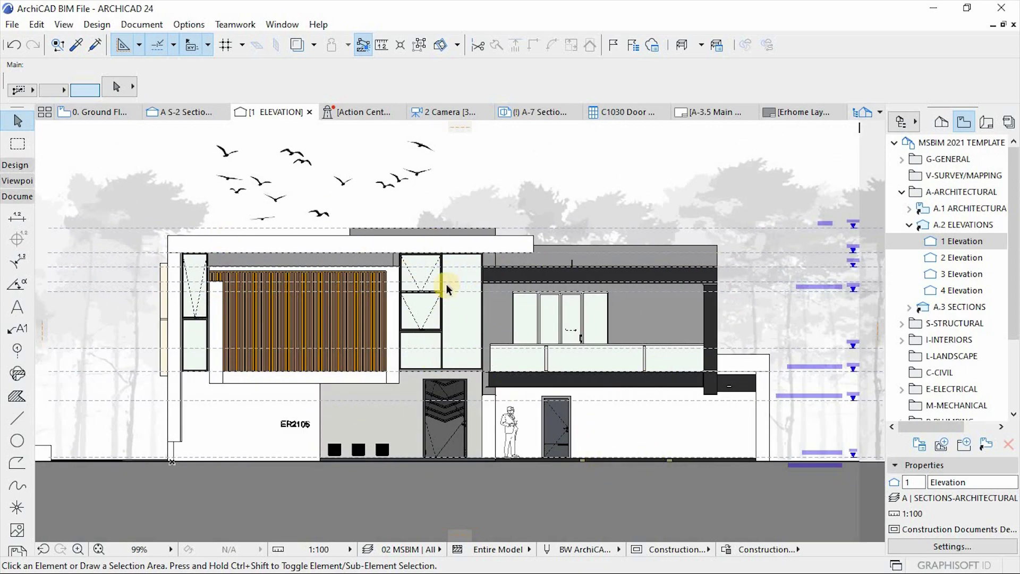
right_click(939, 242)
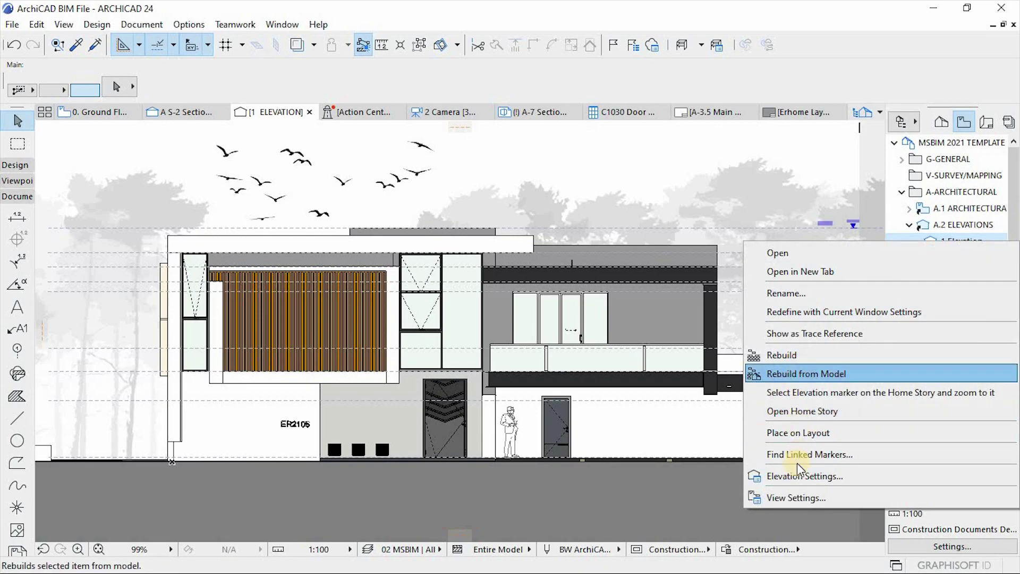
left_click(733, 332)
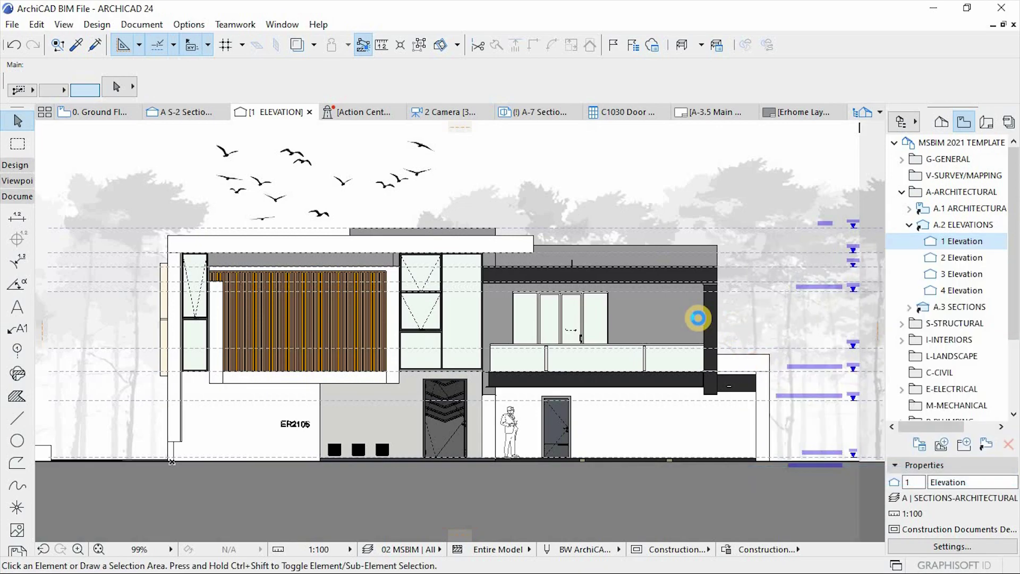
key("ctrl+t")
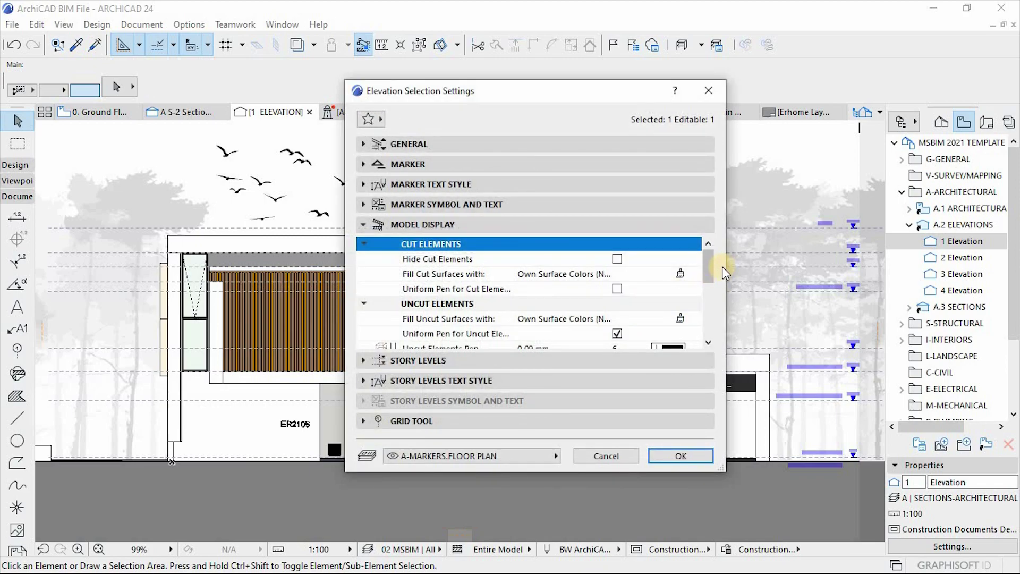
left_click_drag(710, 266, 711, 295)
left_click(617, 275)
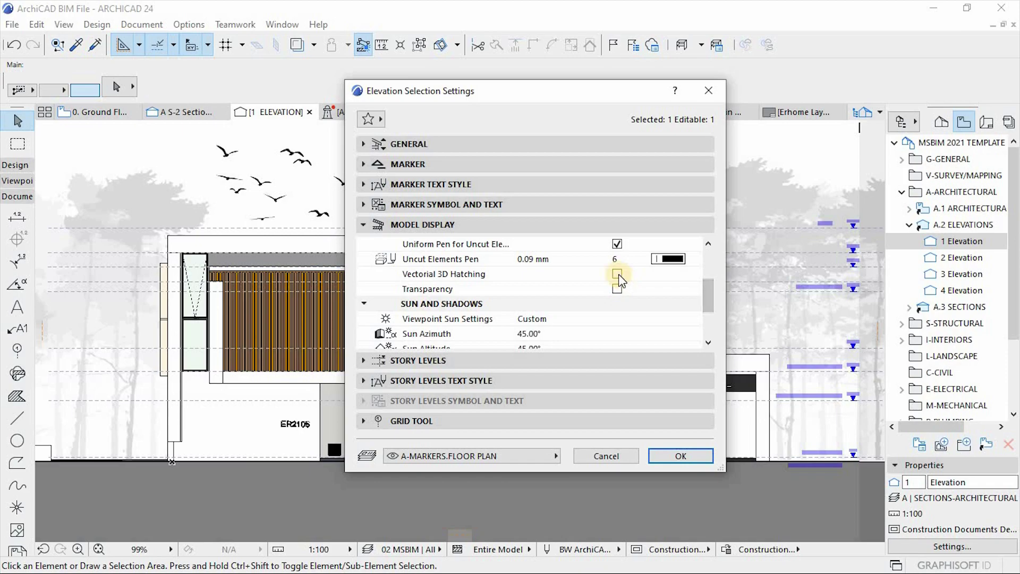
left_click(617, 289)
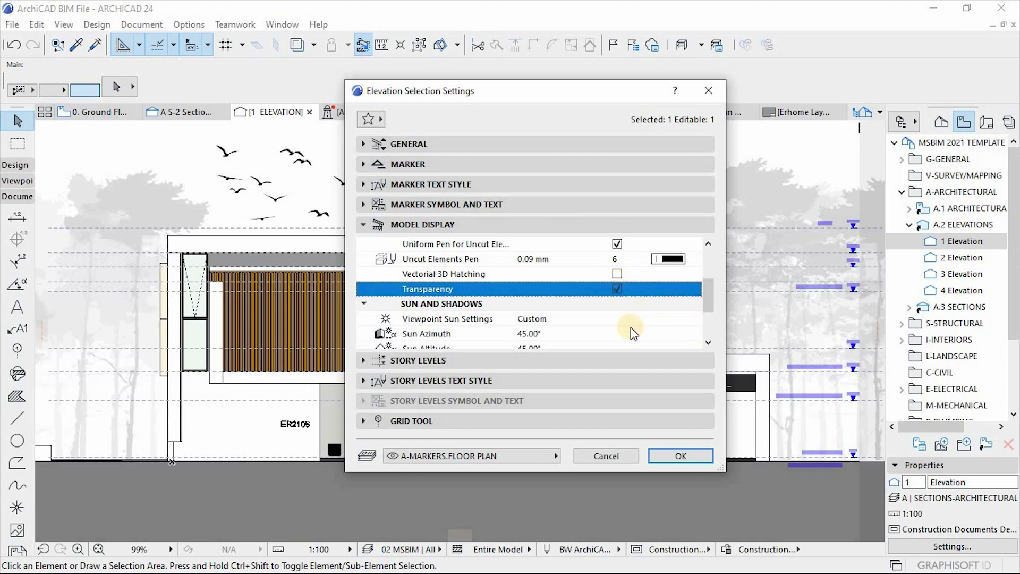
Step: Turn on Sun Shadow for the elevation and set its fill pen to pen 2 (0.10 mm)
scroll(622, 323, "down", 1)
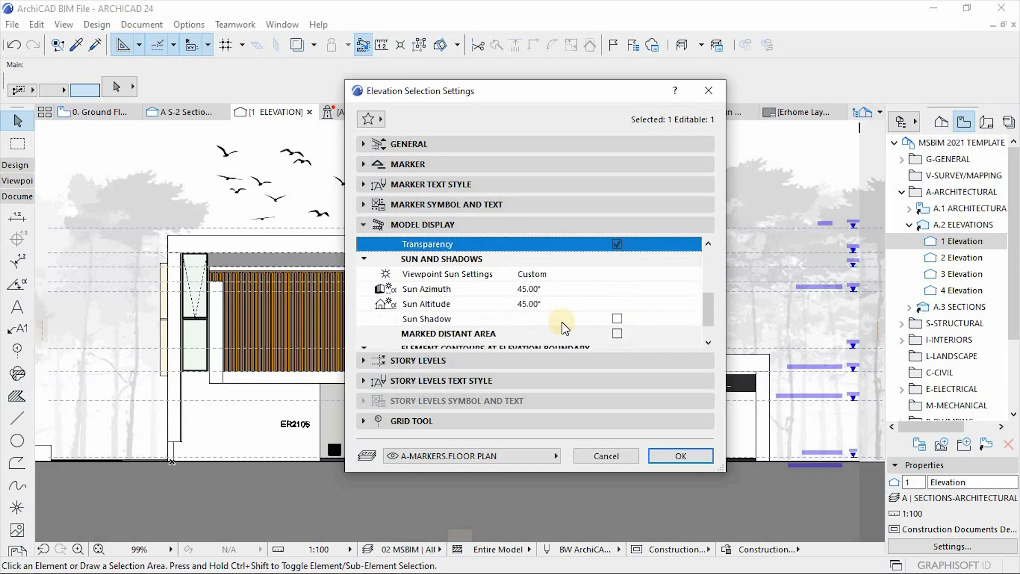
left_click(617, 319)
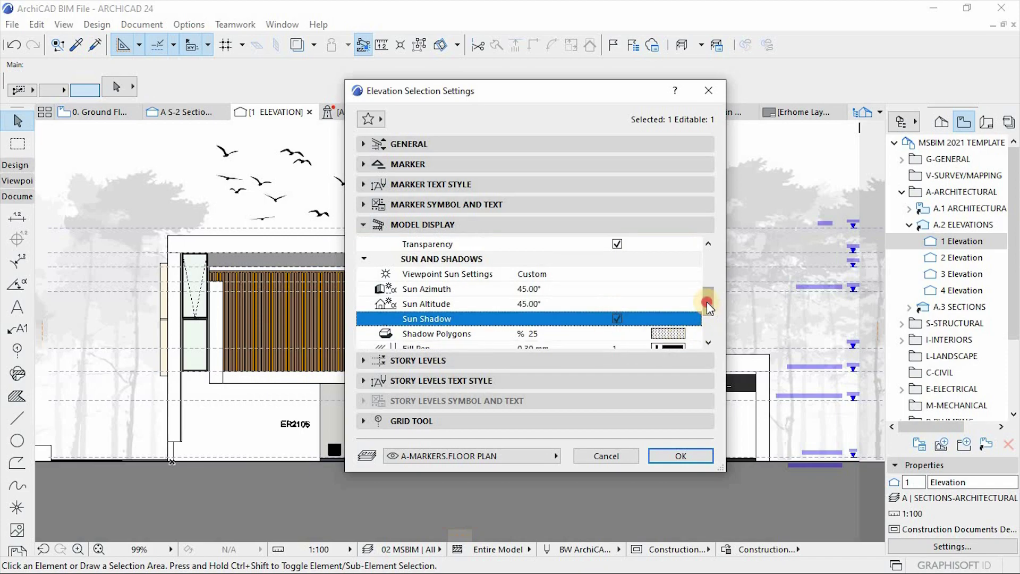
mouse_move(706, 302)
left_mouse_down()
mouse_move(709, 323)
mouse_move(708, 285)
mouse_move(710, 319)
left_mouse_up()
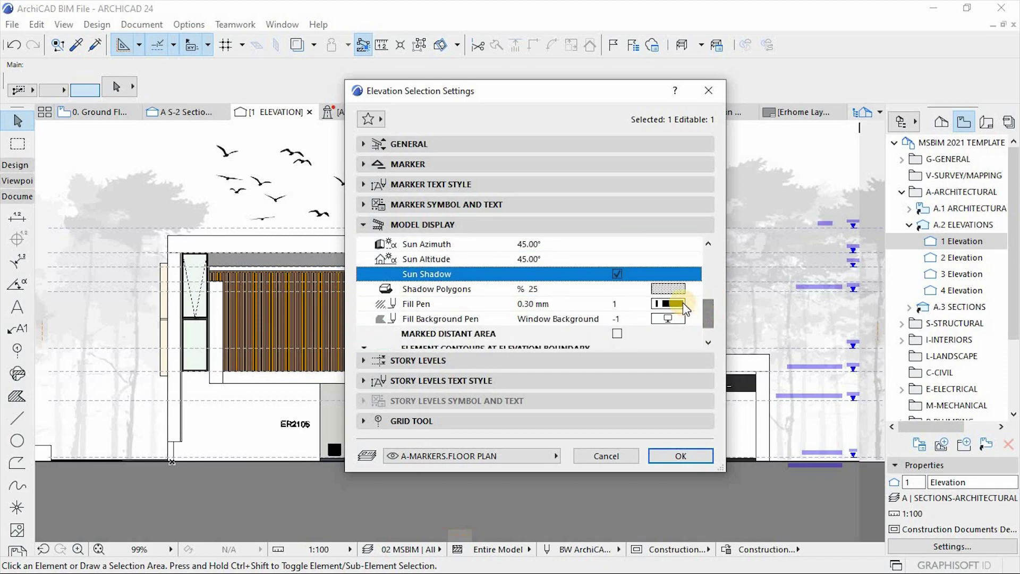
left_click(683, 302)
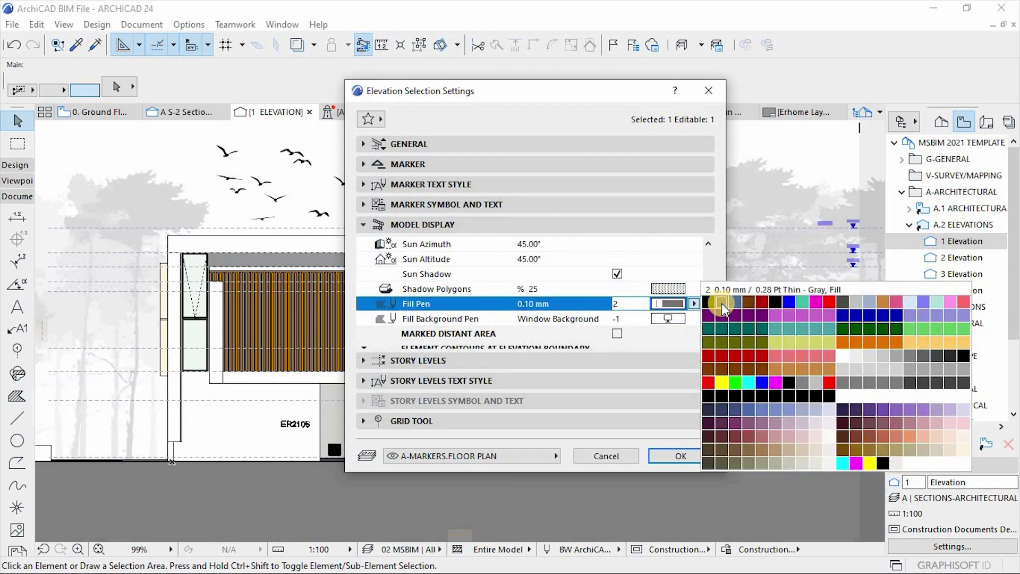
left_click(721, 302)
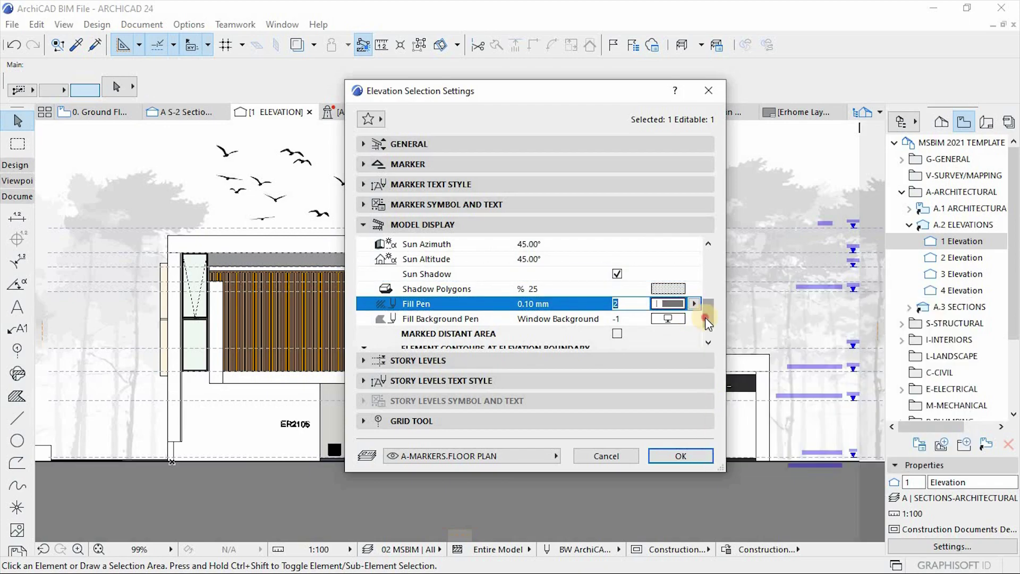
Step: Fill the uncut surfaces of 1 Elevation with Own Surface Colors (Shaded) and apply the settings
left_click_drag(706, 318, 706, 274)
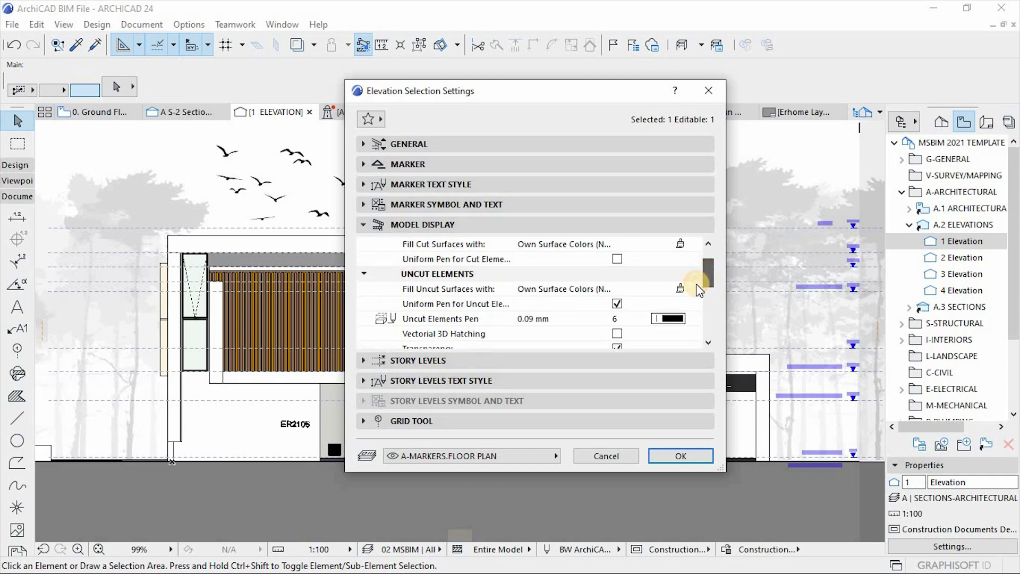
left_click(682, 289)
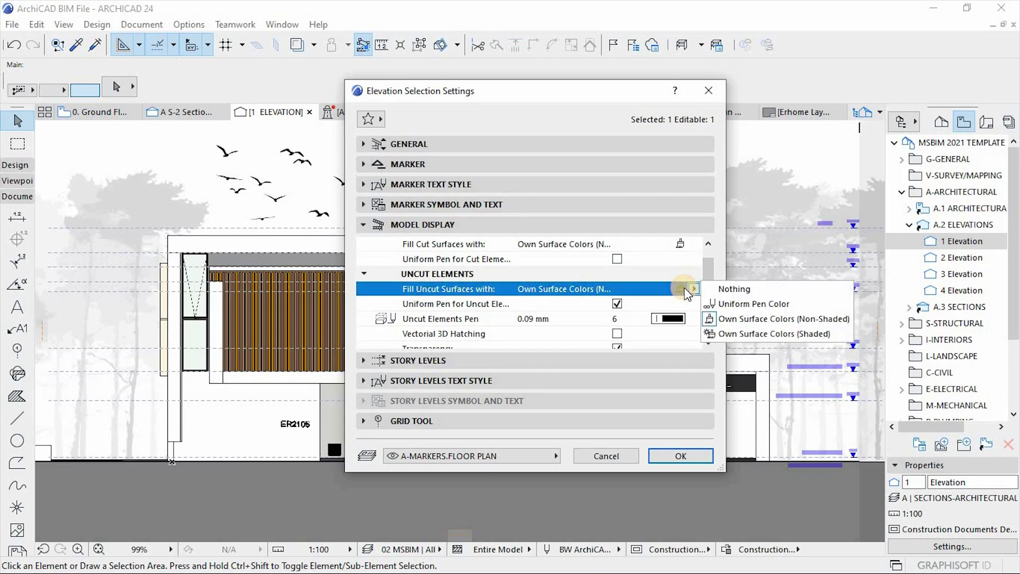
left_click(745, 333)
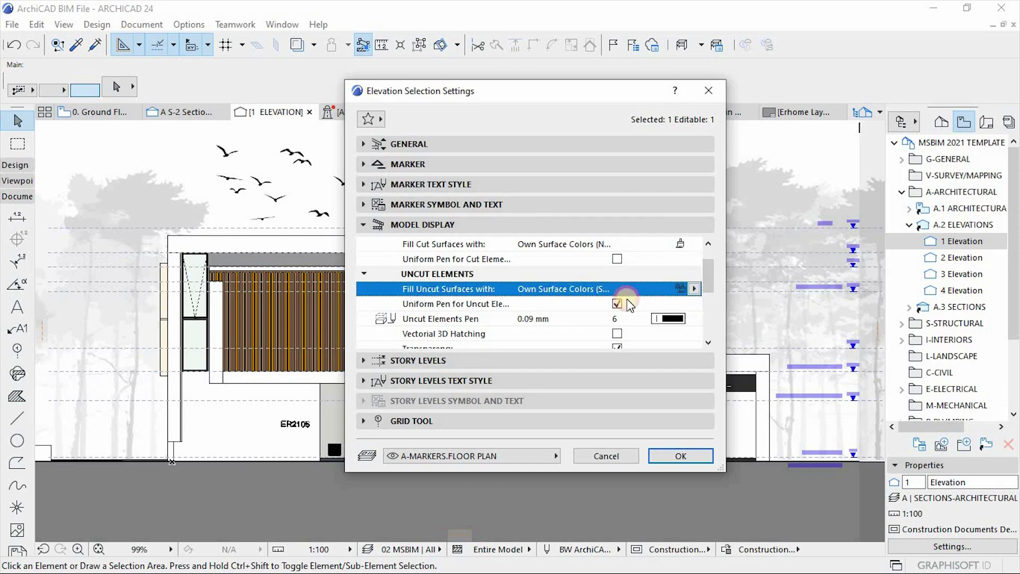
left_click(669, 458)
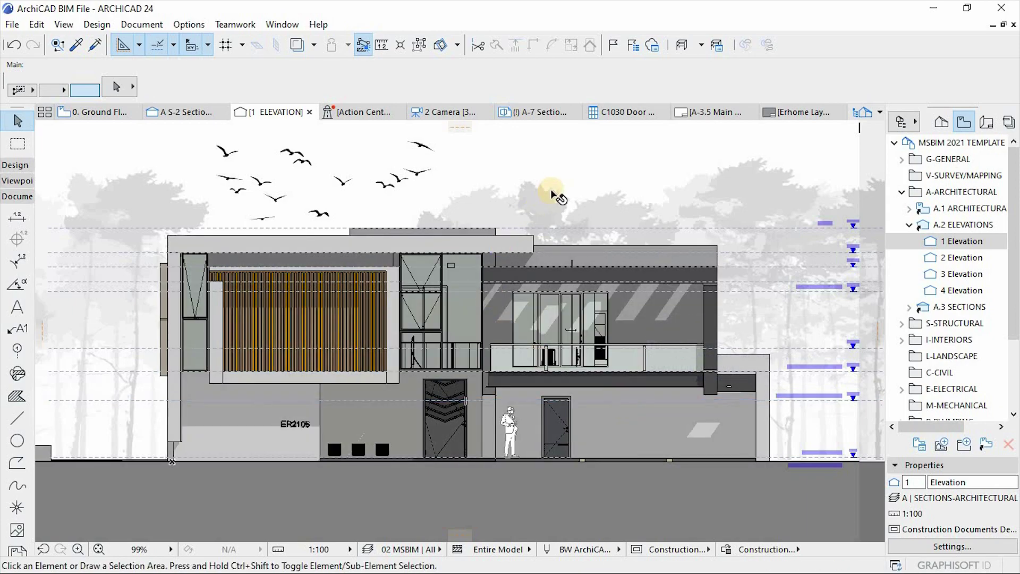
Step: Examine the shaded facade and review the cut and uncut element display settings of 1 Elevation without changing them
scroll(614, 193, "down", 4)
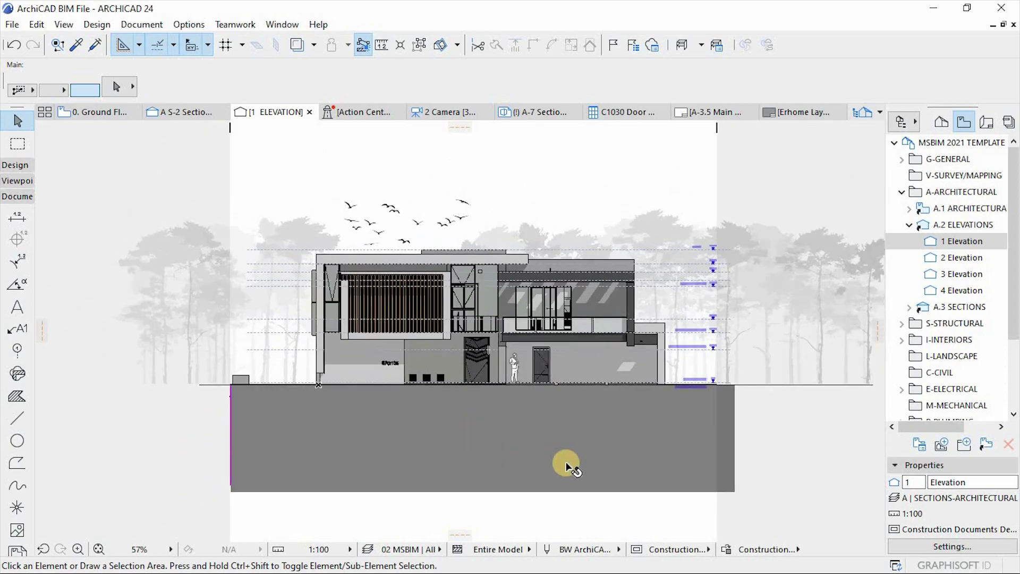
scroll(526, 351, "up", 2)
scroll(458, 280, "up", 2)
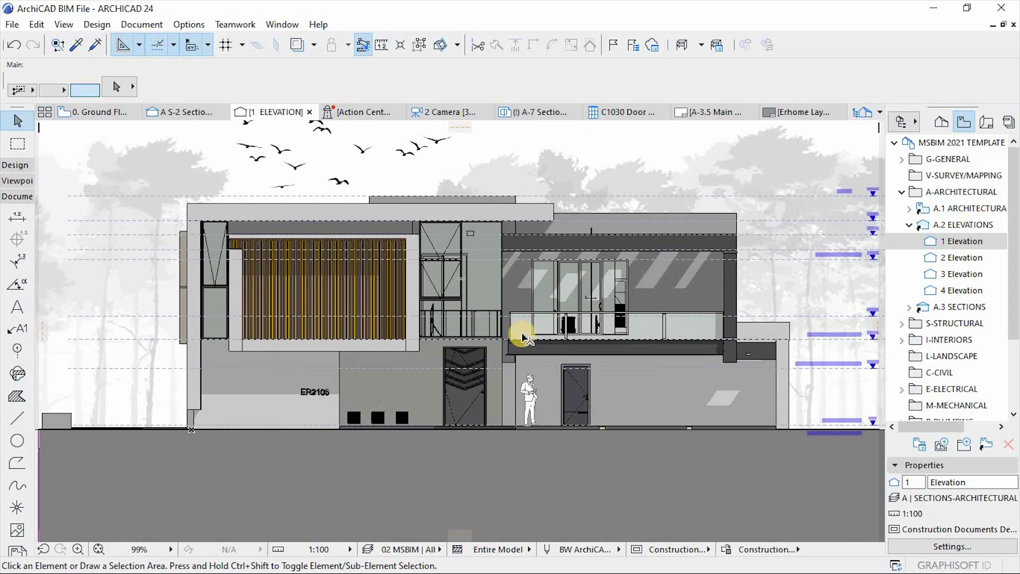
left_click(954, 244)
right_click(955, 242)
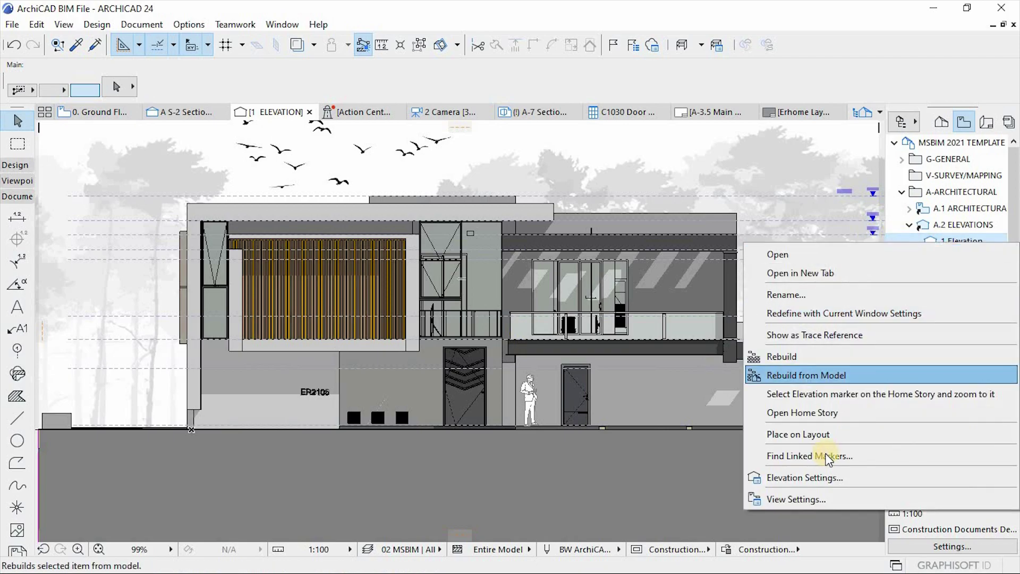
left_click(826, 478)
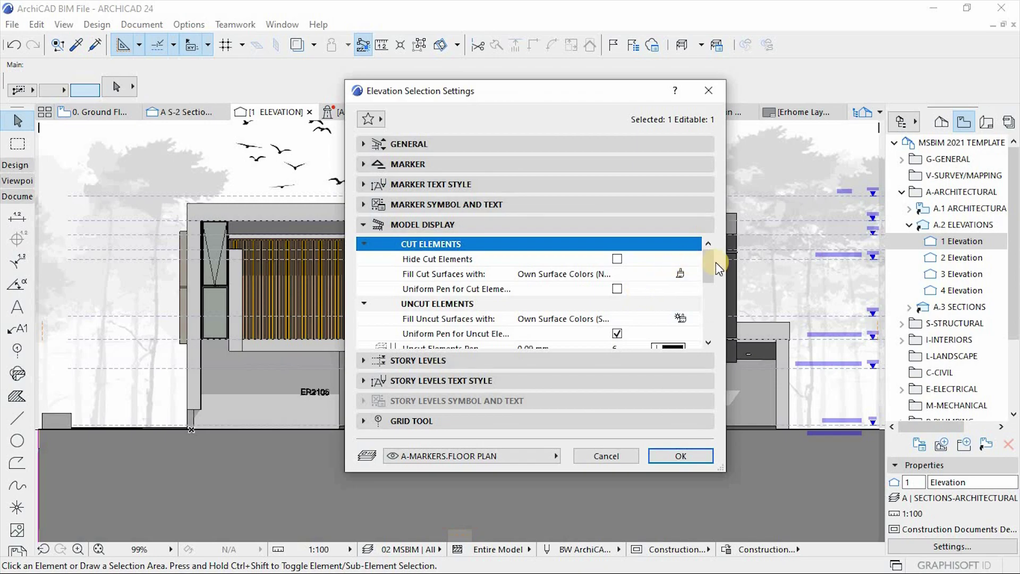
left_click_drag(710, 262, 716, 154)
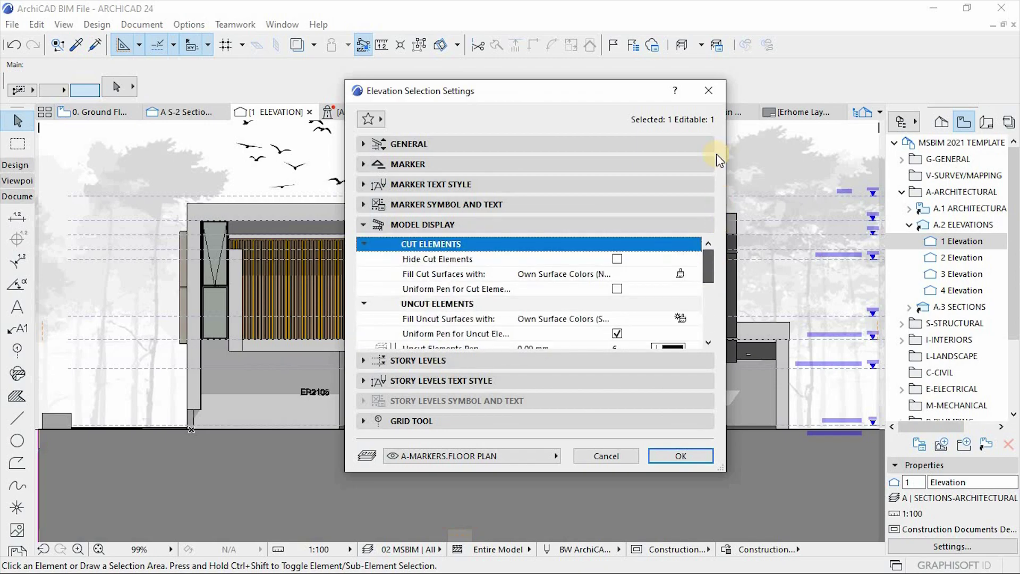
left_click(709, 90)
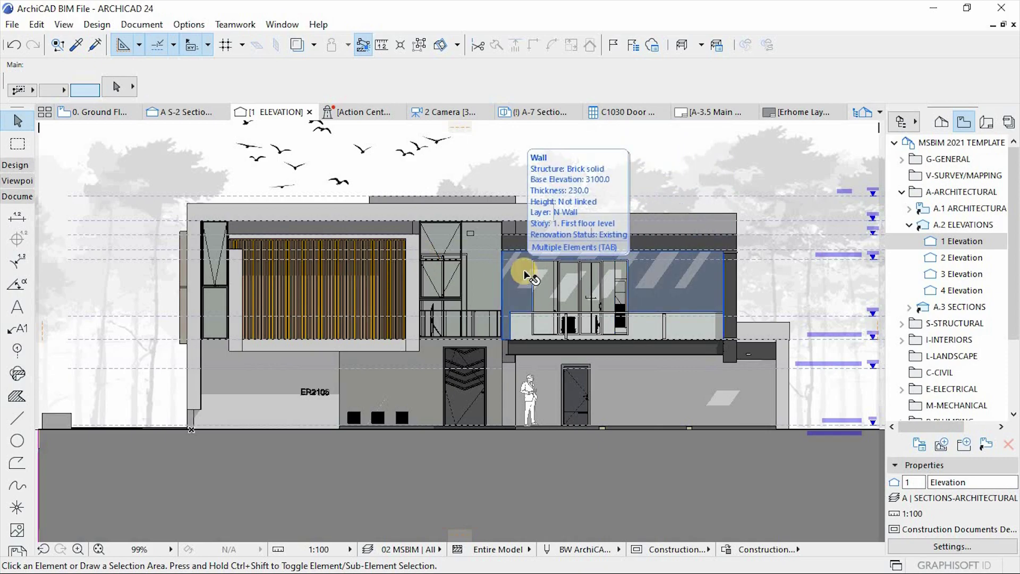
Step: Apply the Presentation - Solid graphic override combination to the front elevation
scroll(397, 298, "up", 1)
scroll(398, 296, "down", 2)
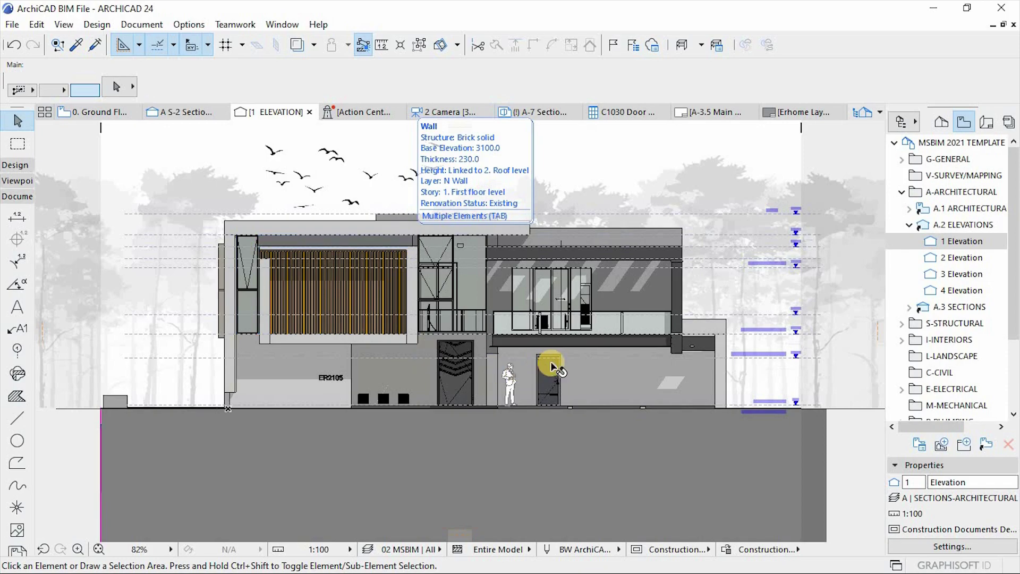
scroll(461, 309, "down", 2)
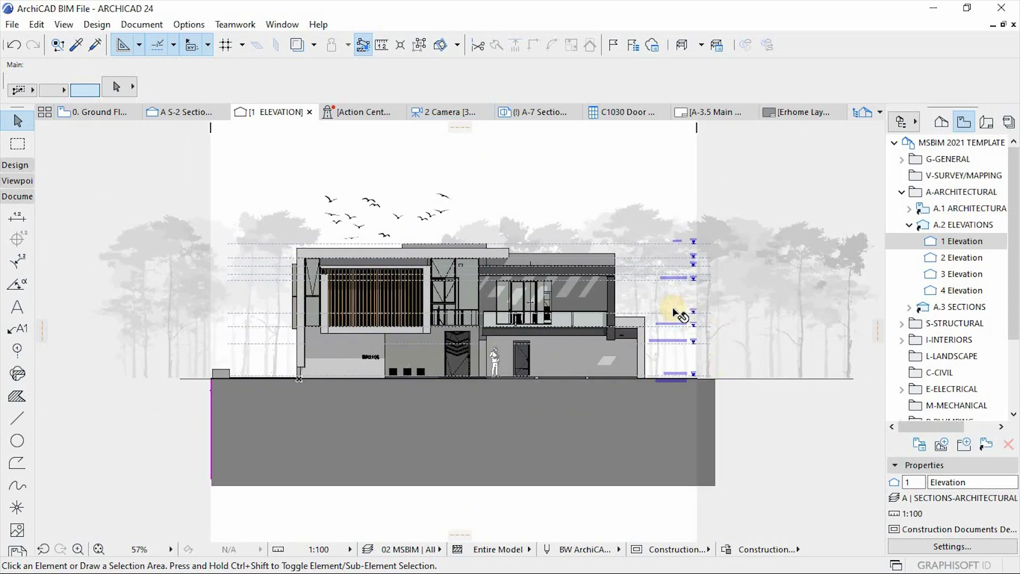
scroll(698, 310, "up", 2)
scroll(700, 308, "up", 2)
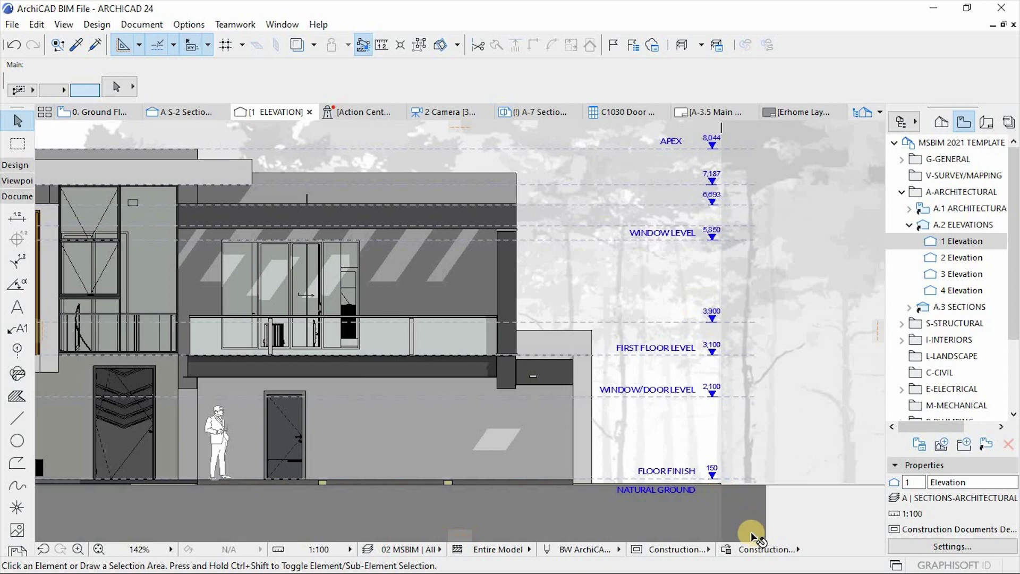
left_click(760, 548)
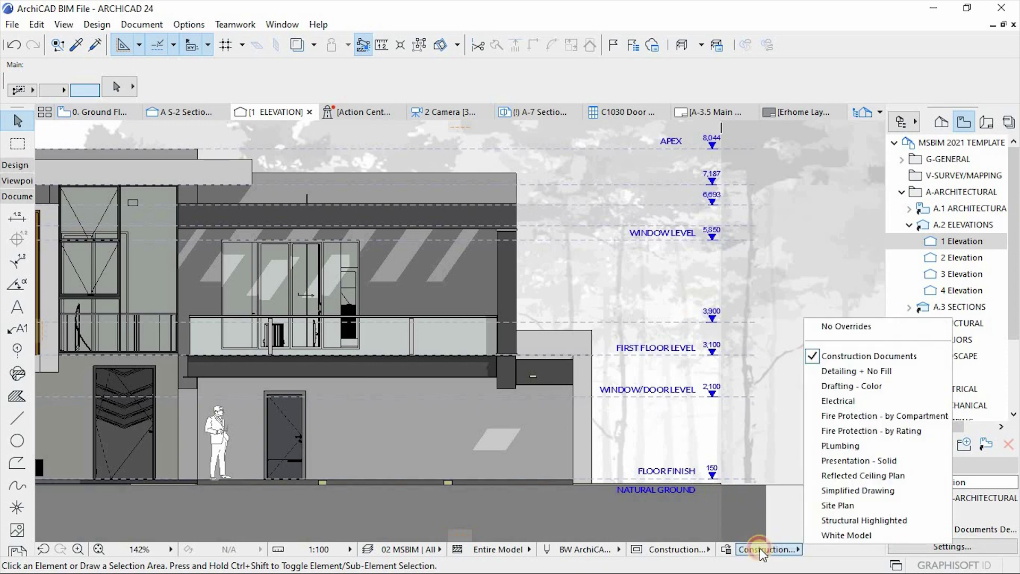
left_click(842, 461)
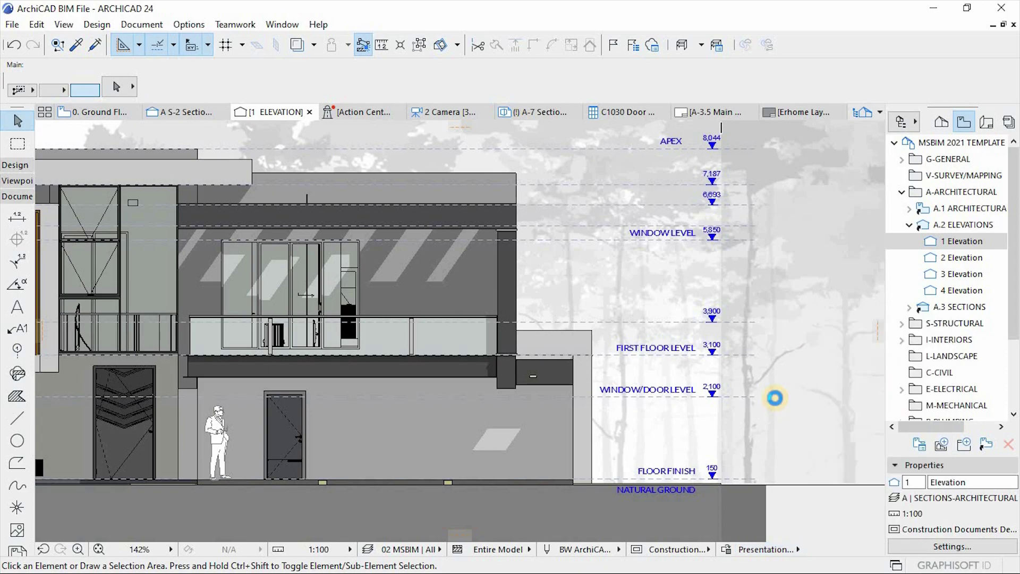
Step: Examine the overridden elevation's ground fill, level lines and facade, including the sliding door on the first floor
scroll(749, 376, "down", 4)
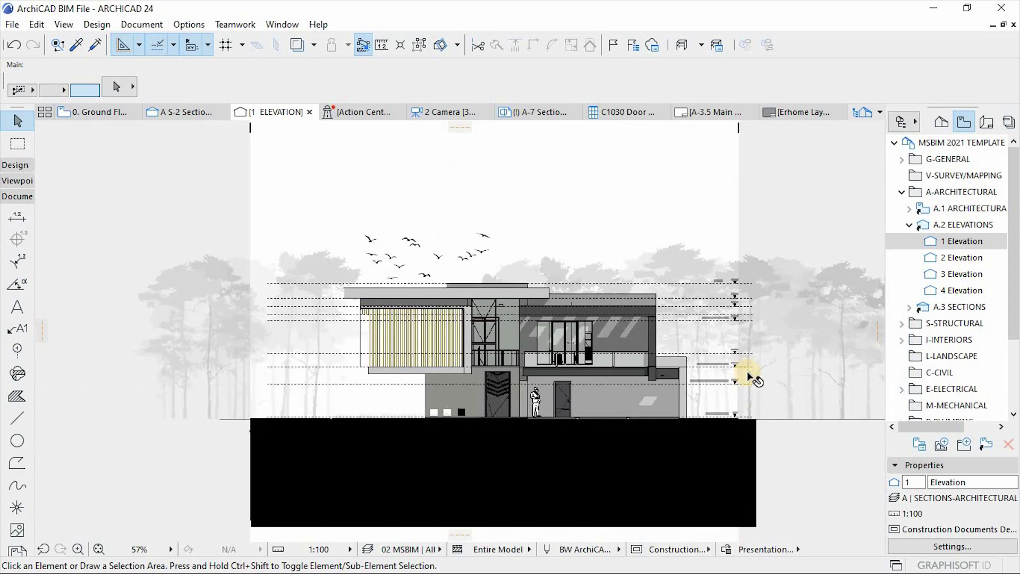
scroll(635, 482, "up", 2)
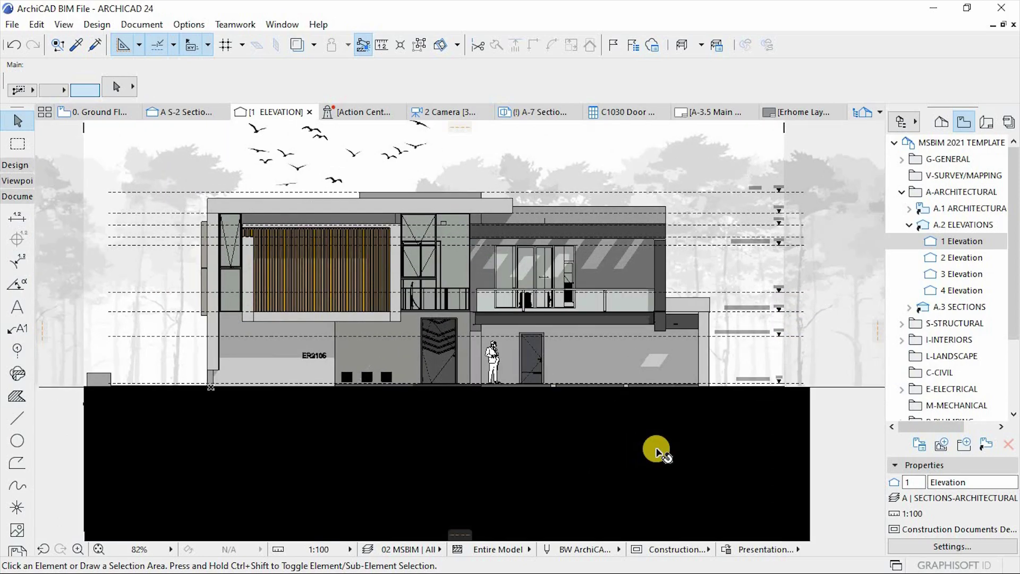
scroll(467, 257, "up", 2)
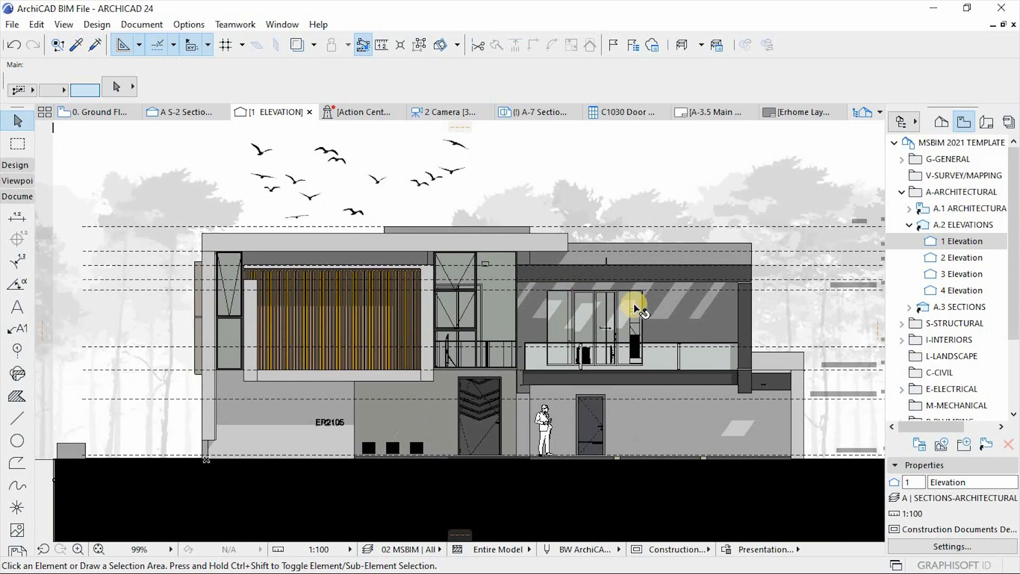
scroll(637, 357, "up", 2)
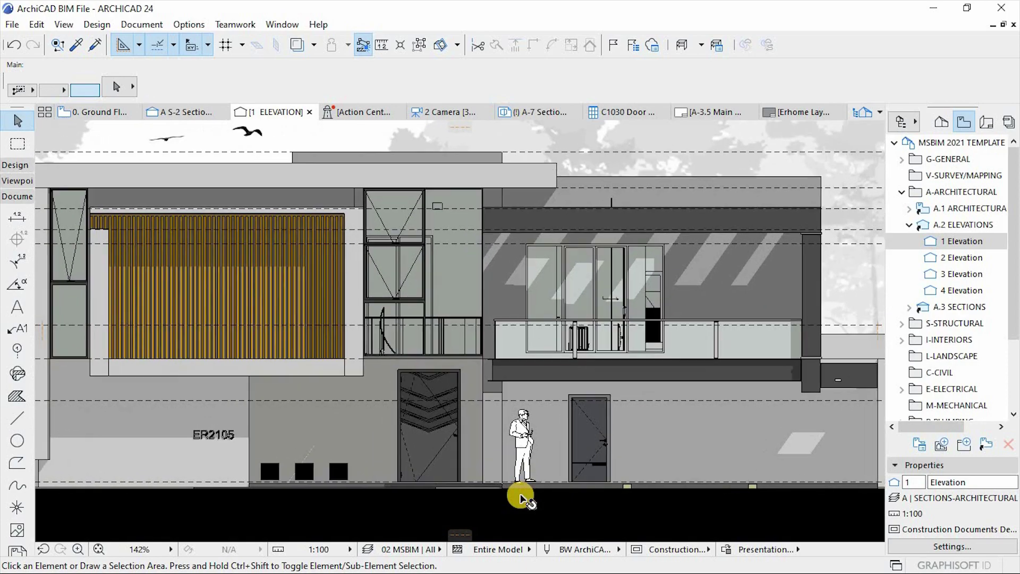
scroll(551, 286, "down", 1)
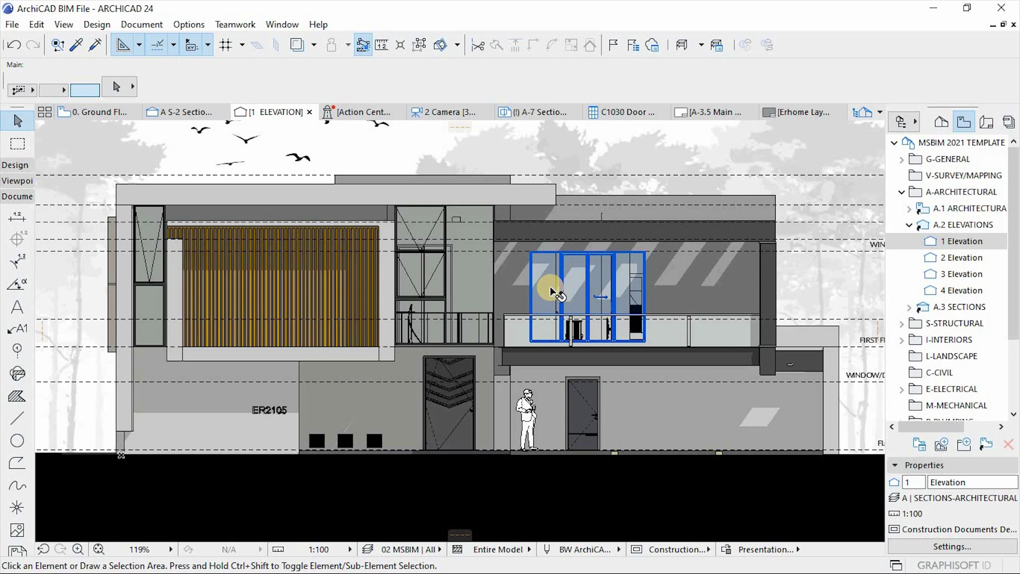
left_click(648, 256)
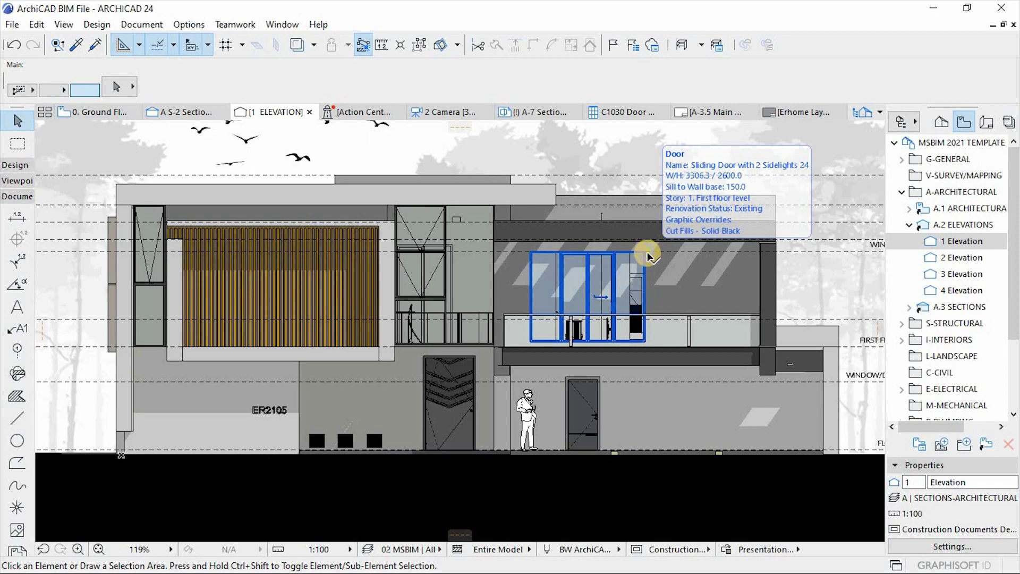
left_click(648, 256)
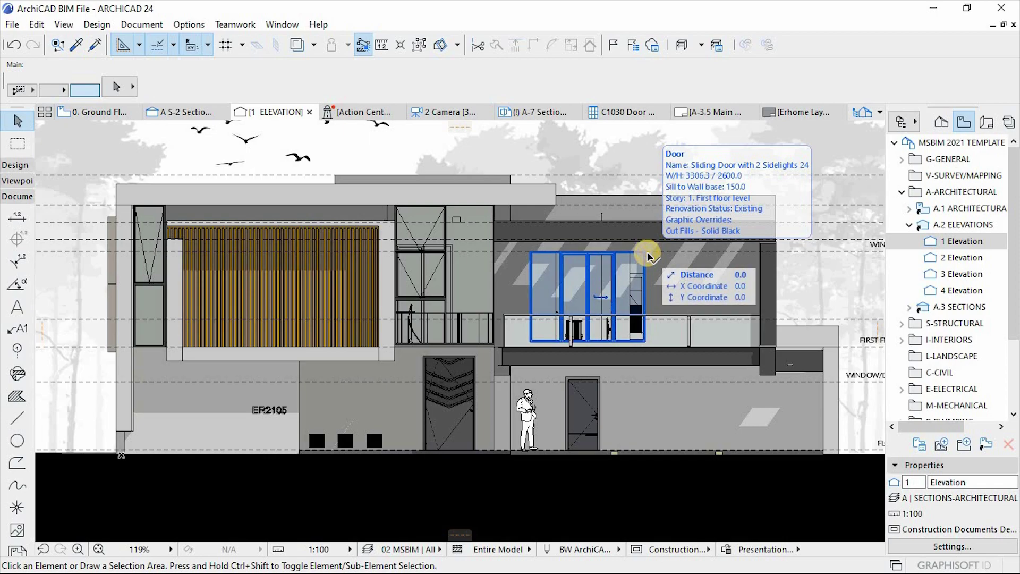